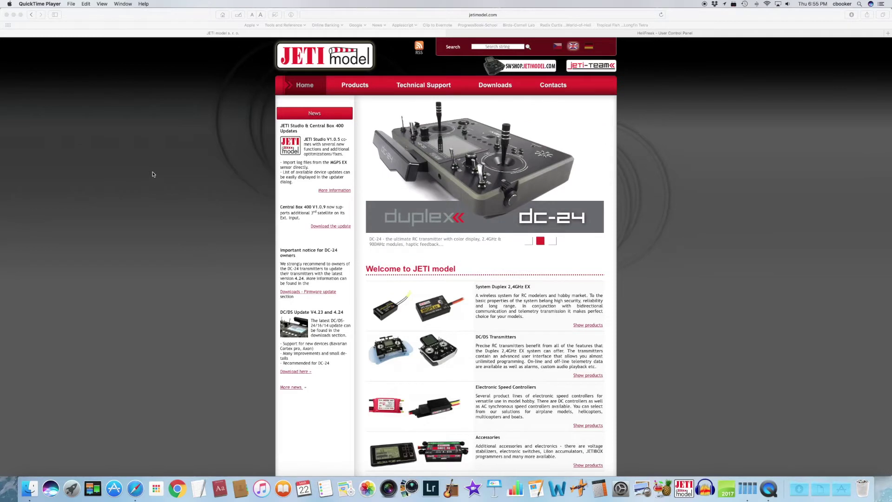
Step: Bring Safari to the front with the jetimodel.com home page showing
left_click(162, 197)
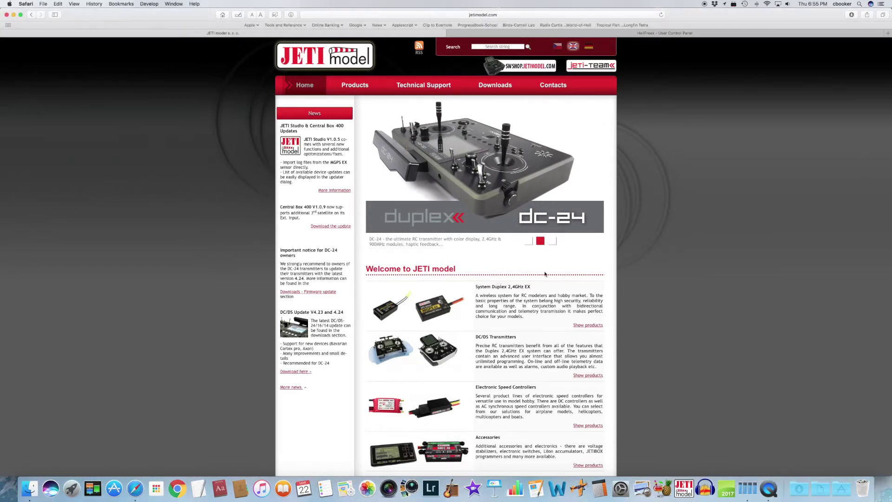
left_click(474, 16)
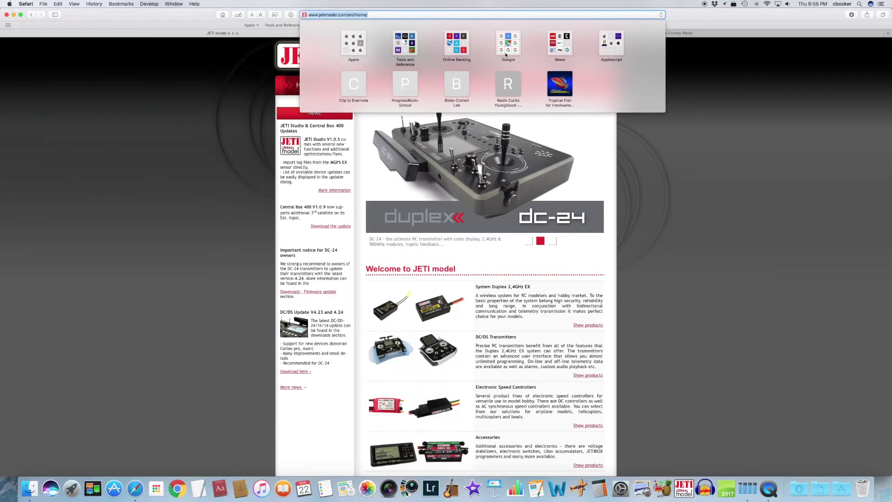
left_click(642, 177)
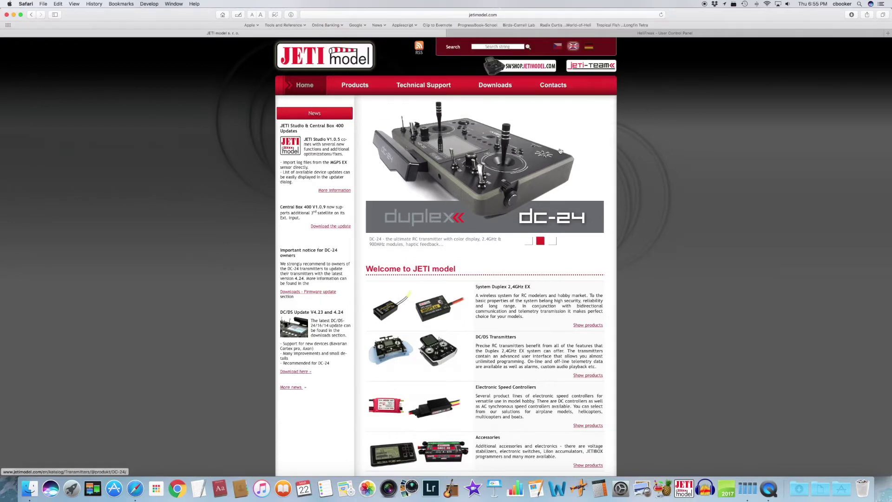
Step: Open the JETI Studio page from the Downloads menu and scroll to the Files for download list
mouse_move(498, 90)
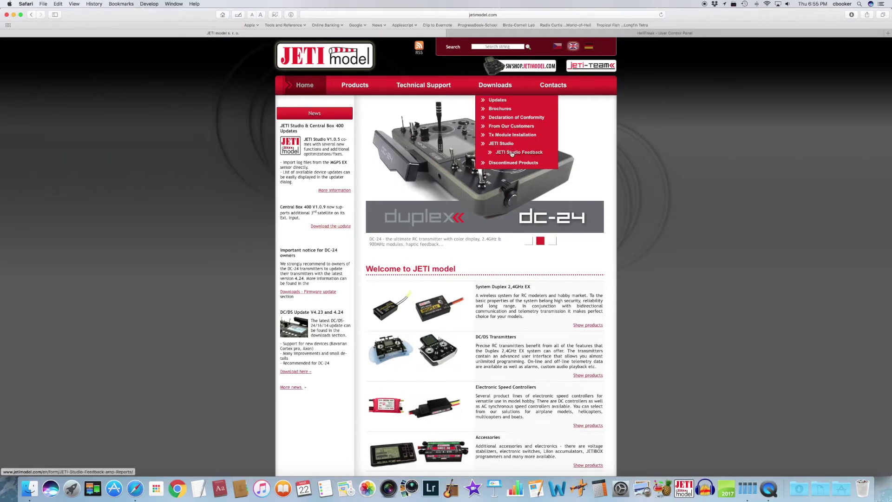
left_click(503, 145)
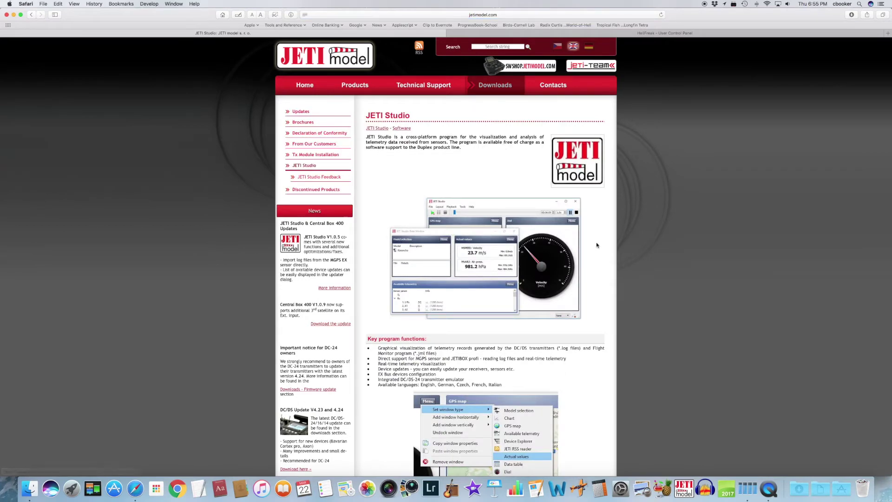
scroll(605, 261, "down", 6)
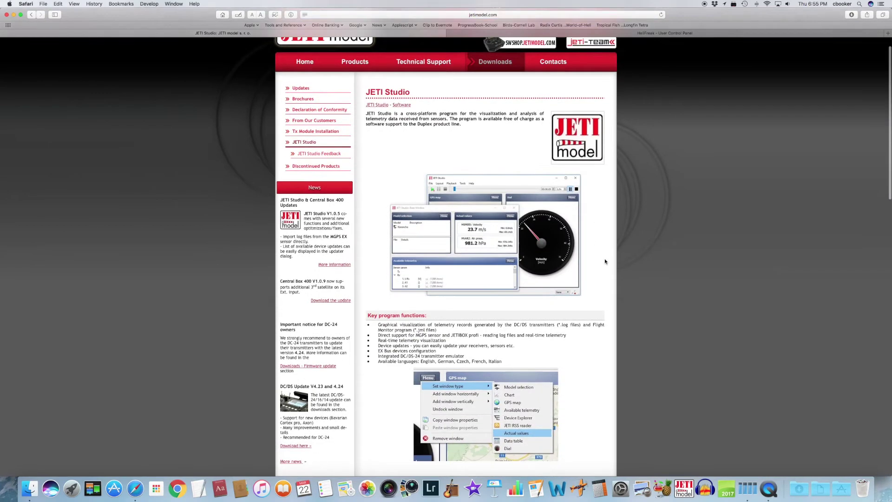
scroll(605, 261, "down", 15)
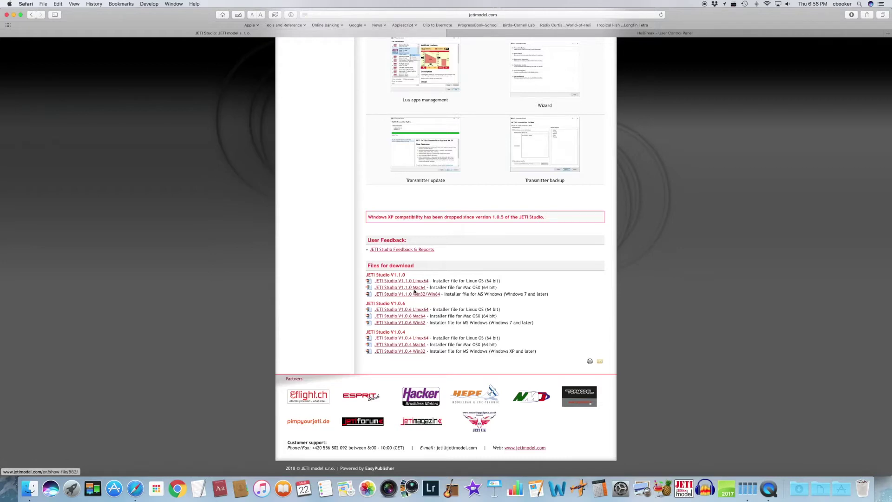
Step: Download the JETI Studio V1.1.0 Mac64 installer
left_click(414, 288)
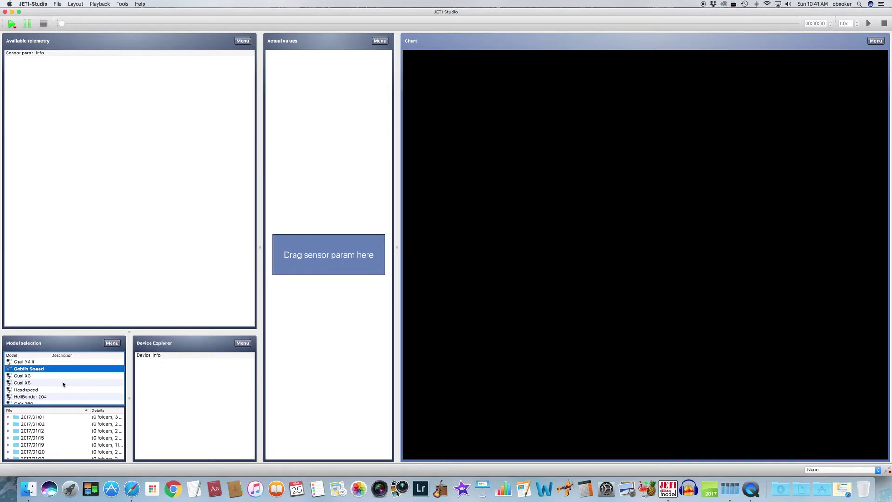
Step: Look through the Gaui X4 II, Headspeed and HellBender 204 logs, then return to Goblin Speed
left_click(33, 362)
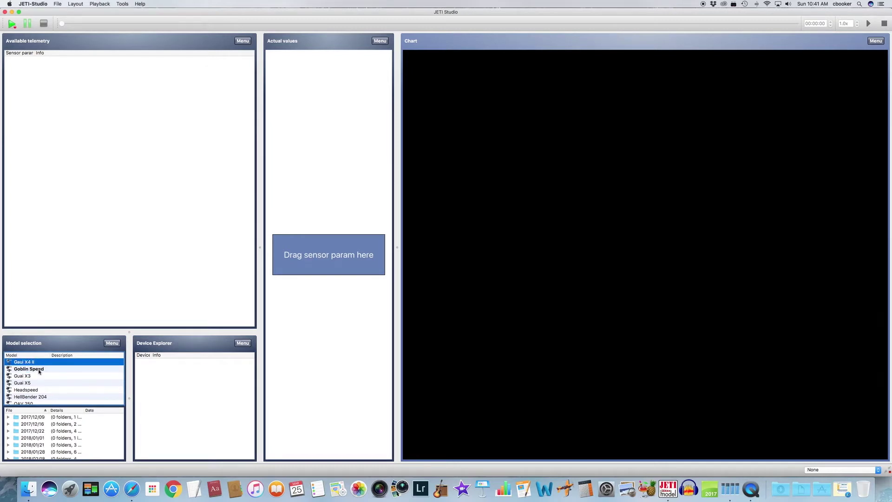
left_click(40, 369)
left_click(43, 382)
left_click(45, 389)
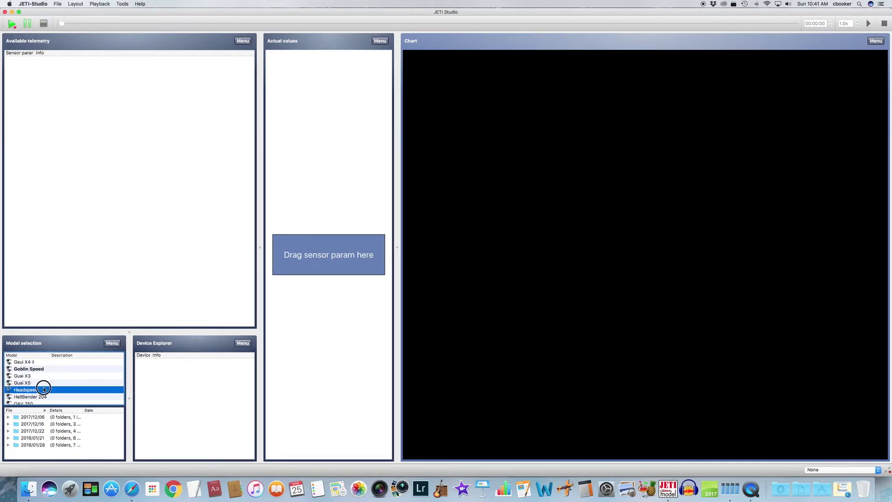
left_click(45, 397)
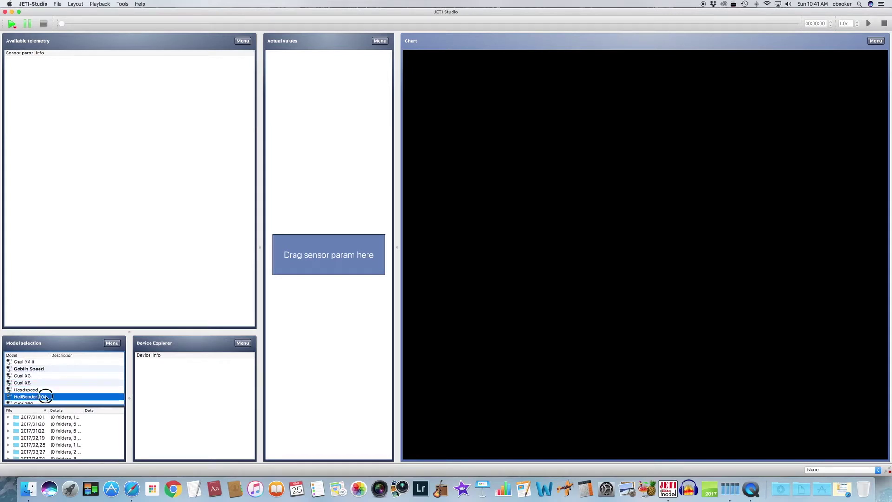
left_click(48, 369)
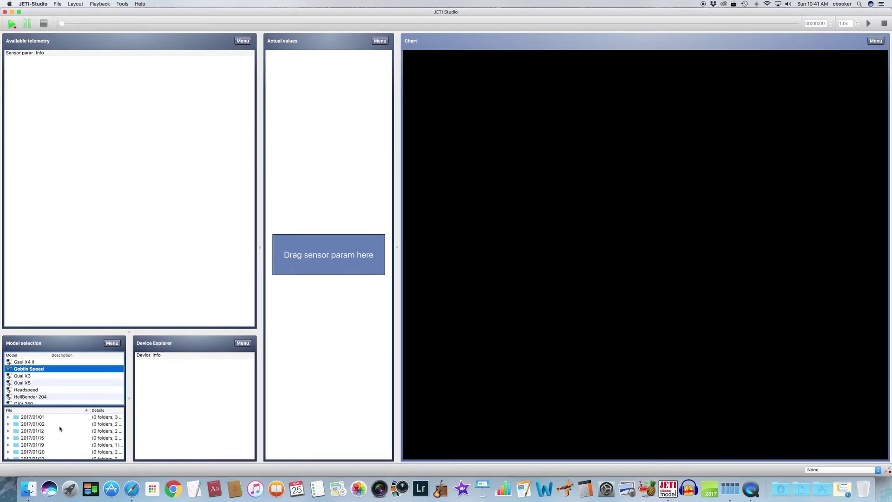
Step: Expand the 2017/08/03 folder and load the 12-02-54 flight log
scroll(59, 428, "down", 2)
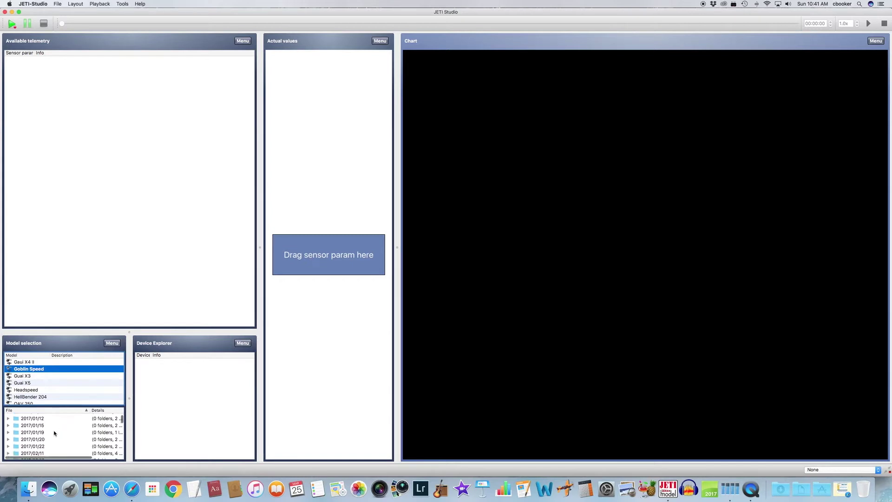
scroll(56, 432, "down", 3)
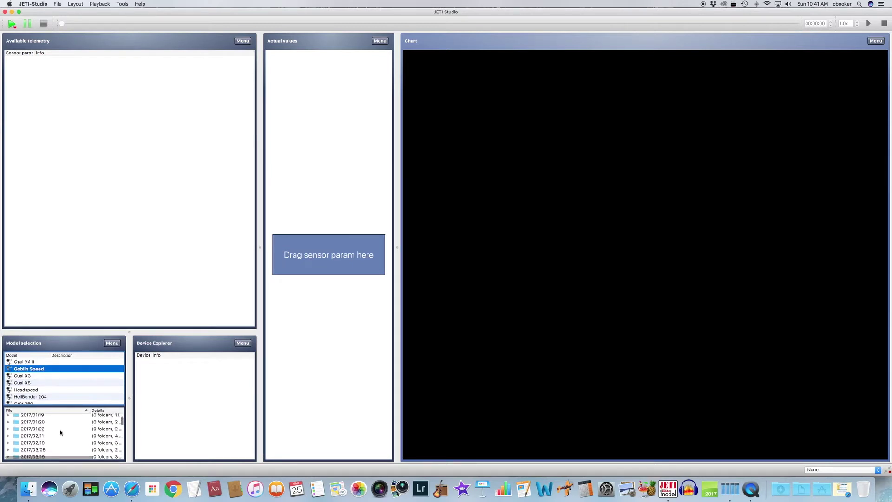
scroll(60, 433, "down", 6)
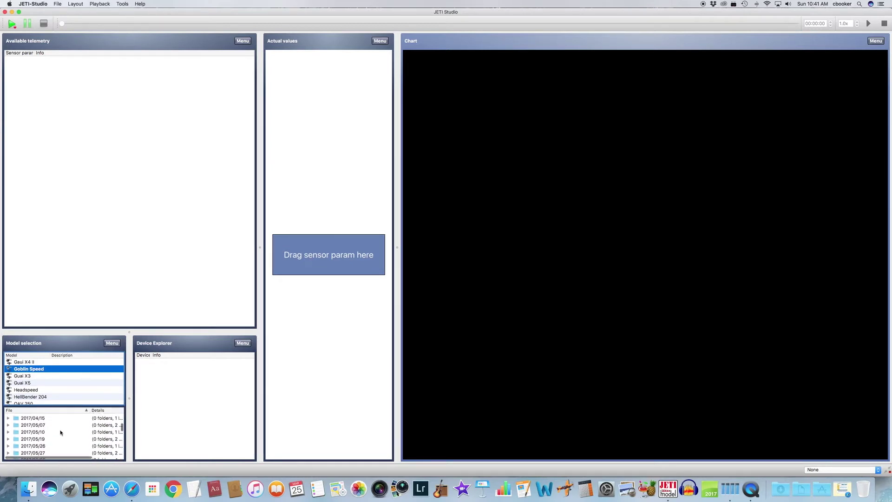
scroll(60, 433, "down", 8)
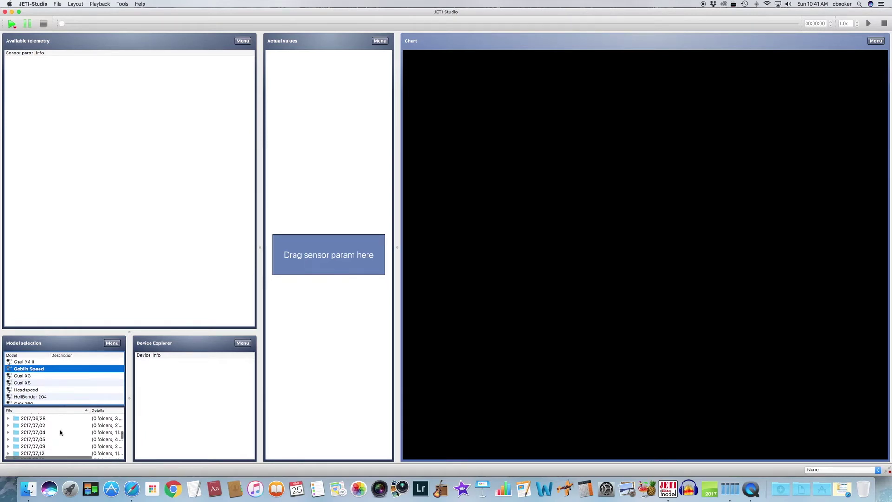
scroll(60, 432, "down", 6)
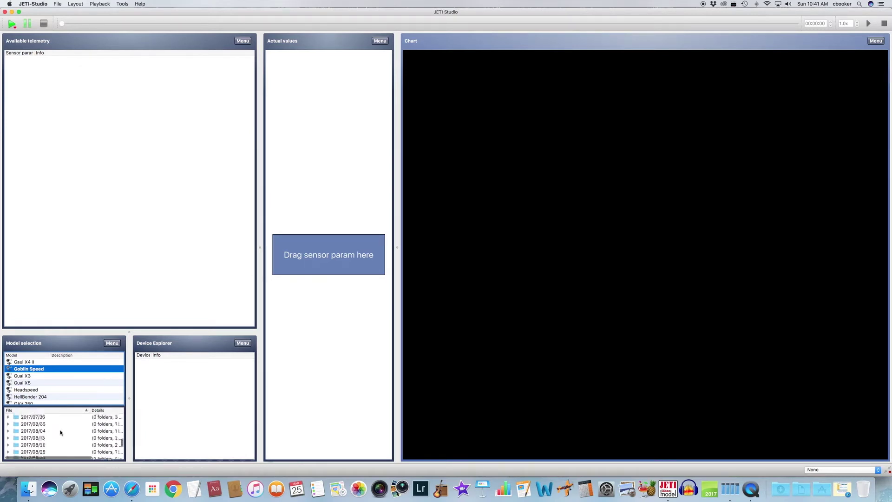
left_click(31, 424)
left_click(8, 424)
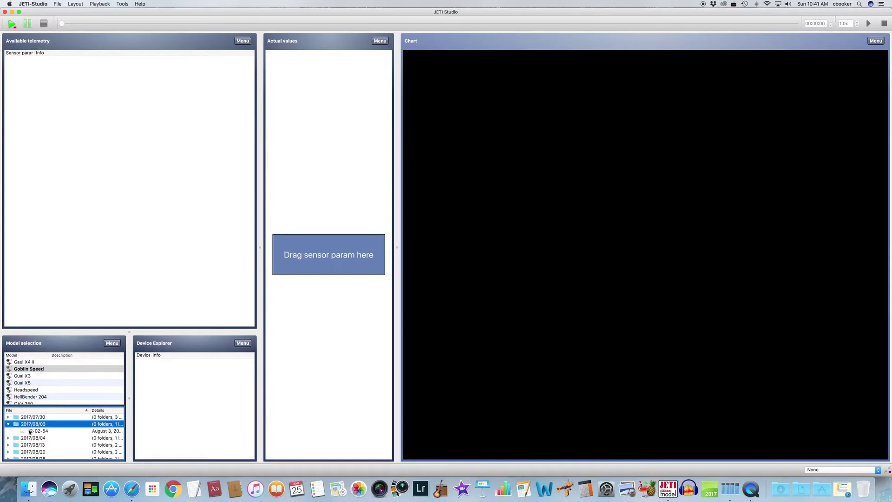
left_click(59, 432)
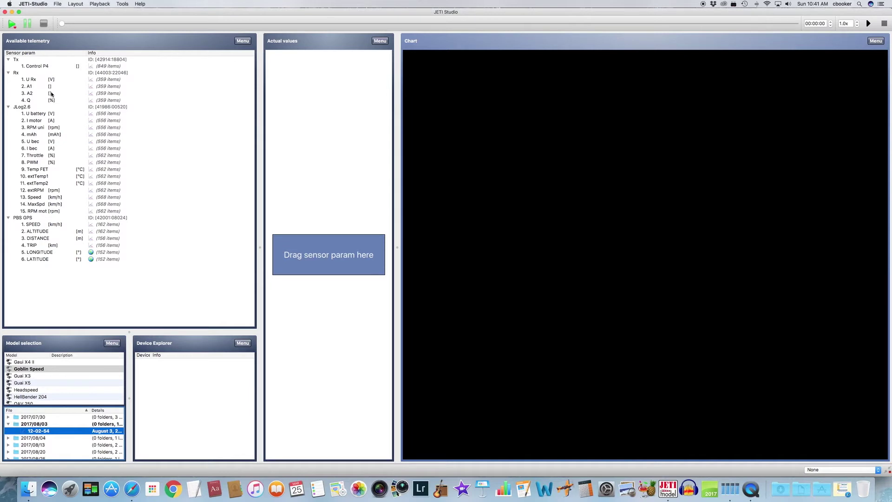
left_click(52, 94)
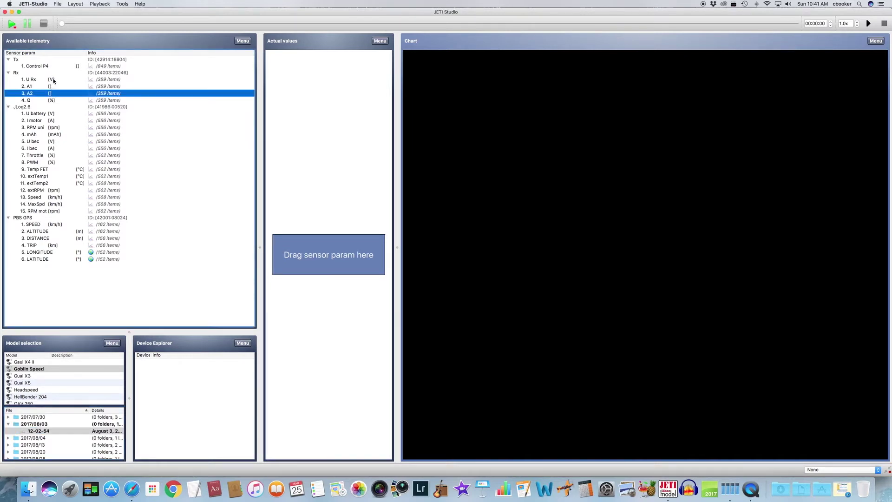
left_click(53, 81)
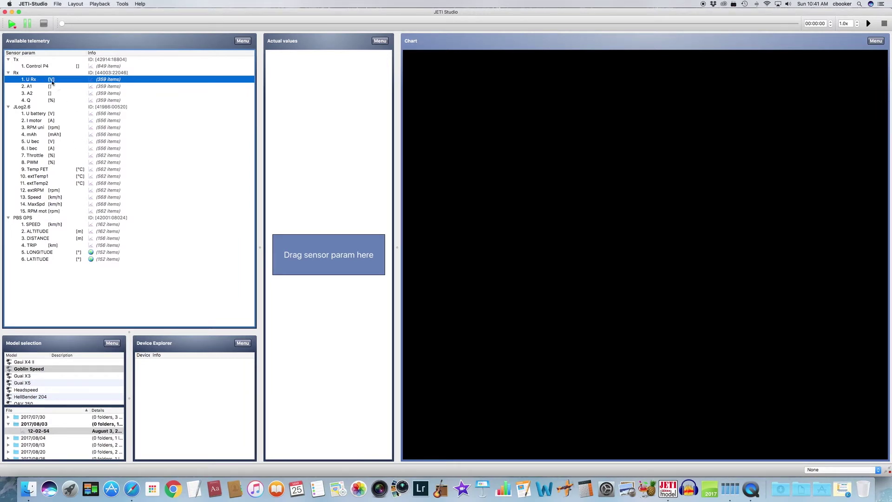
left_click(51, 115)
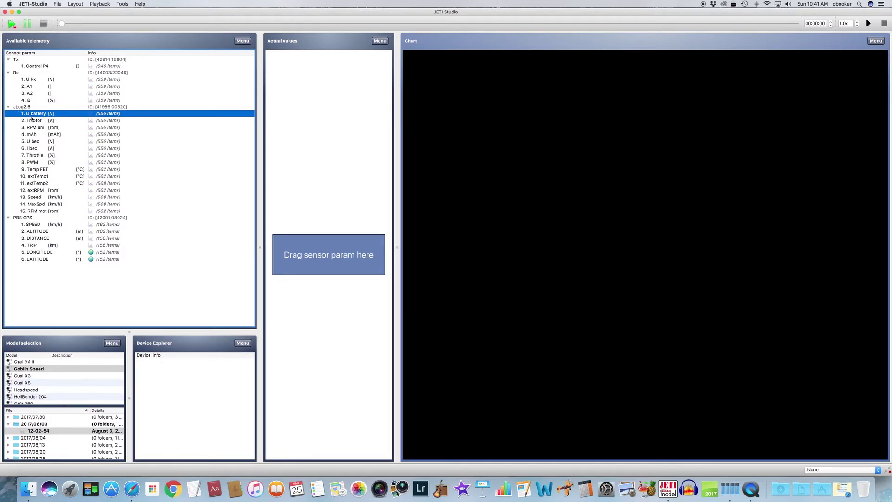
left_click(56, 129)
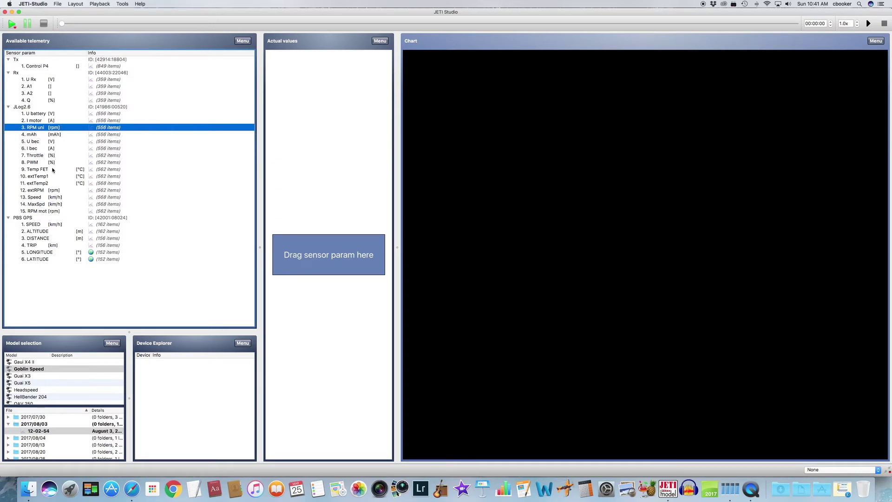
left_click(53, 170)
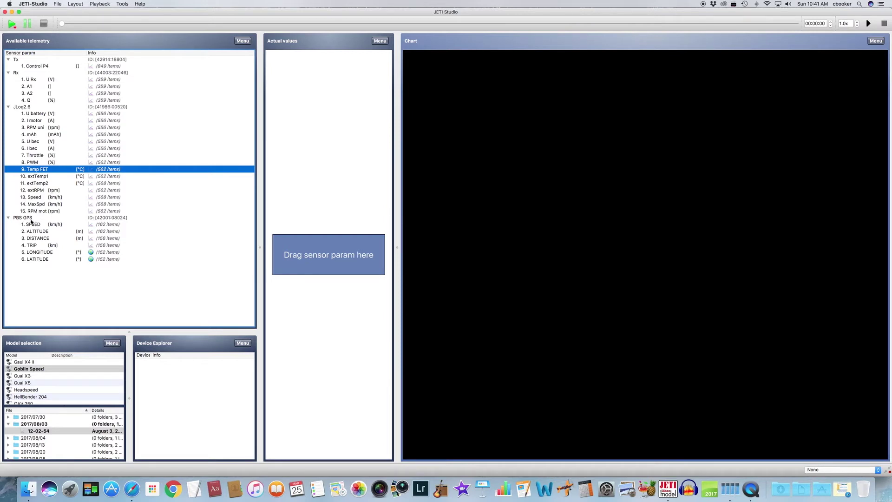
left_click(54, 225)
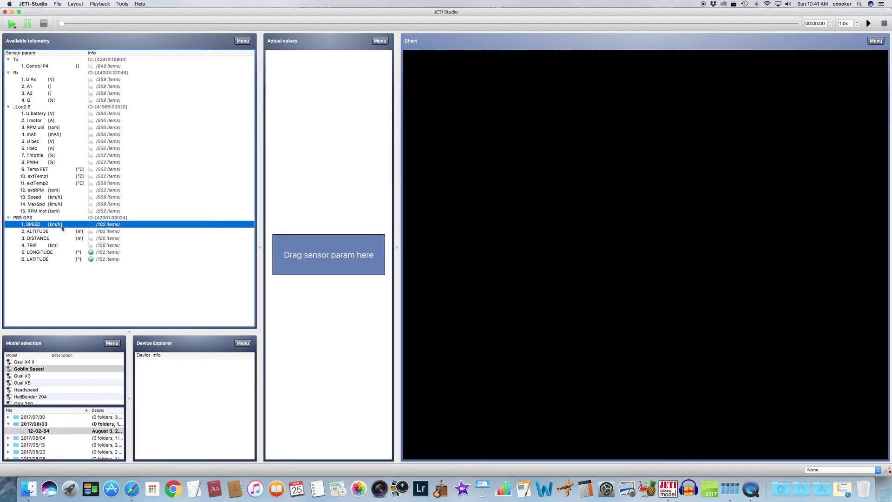
left_click_drag(59, 226, 472, 103)
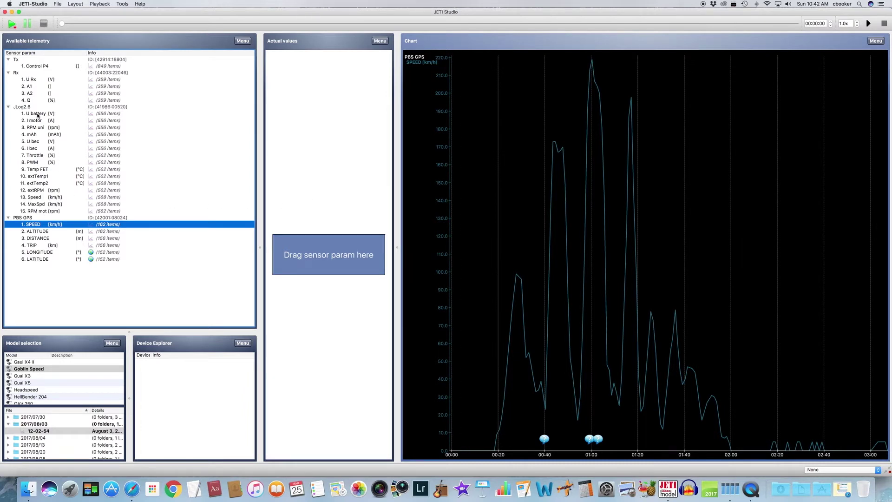
Step: Add the U battery and RPM uni readings to the chart alongside the GPS SPEED line
left_click(38, 115)
mouse_move(42, 115)
left_mouse_down()
mouse_move(450, 199)
mouse_move(520, 168)
left_mouse_up()
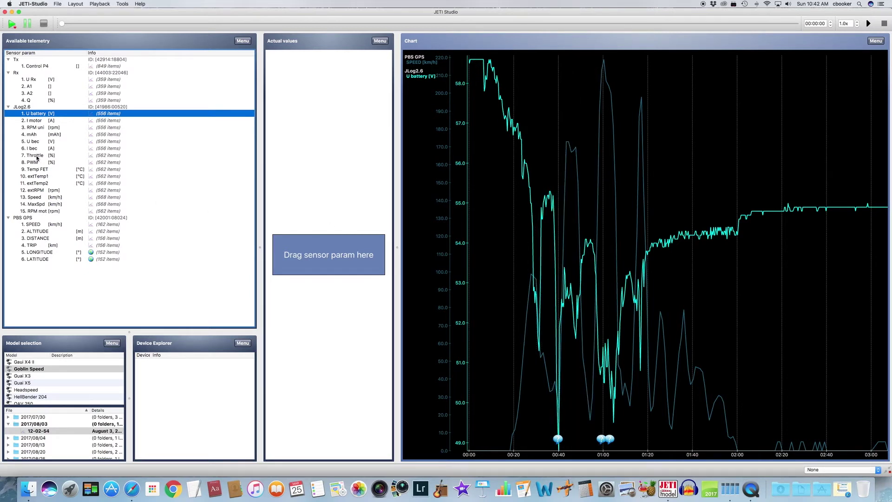
left_click(38, 130)
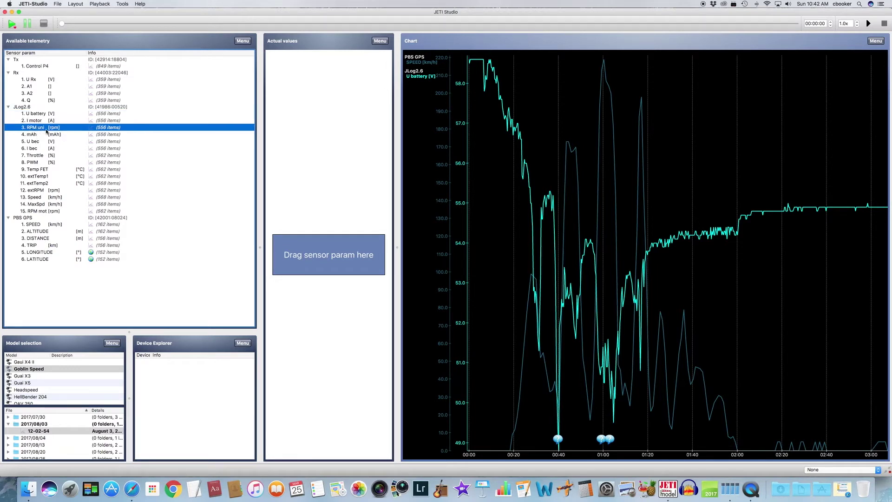
left_click_drag(42, 129, 581, 178)
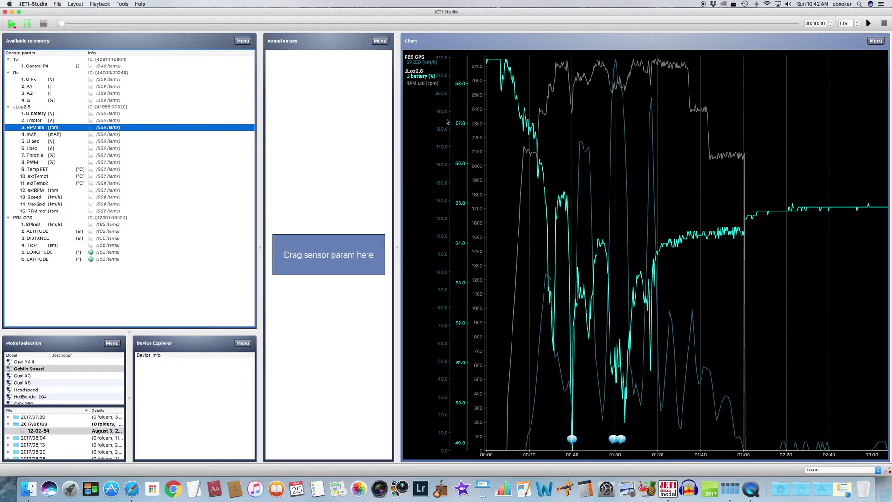
left_click(416, 63)
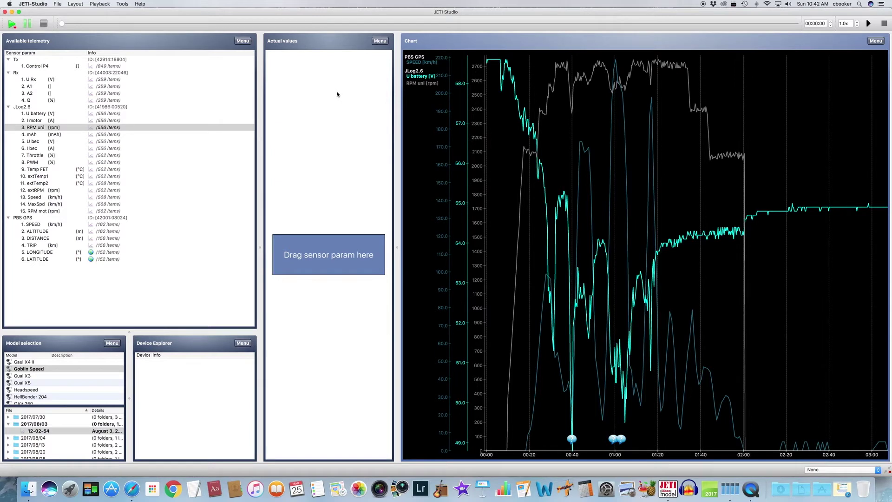
Step: Set playback to 00:00:24 and add live SPEED, U battery and RPM uni readouts
left_click(546, 120)
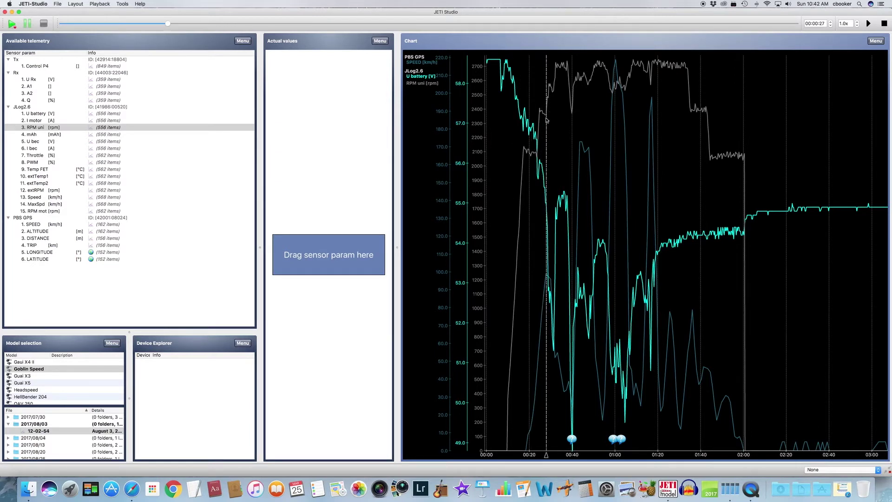
left_click(539, 119)
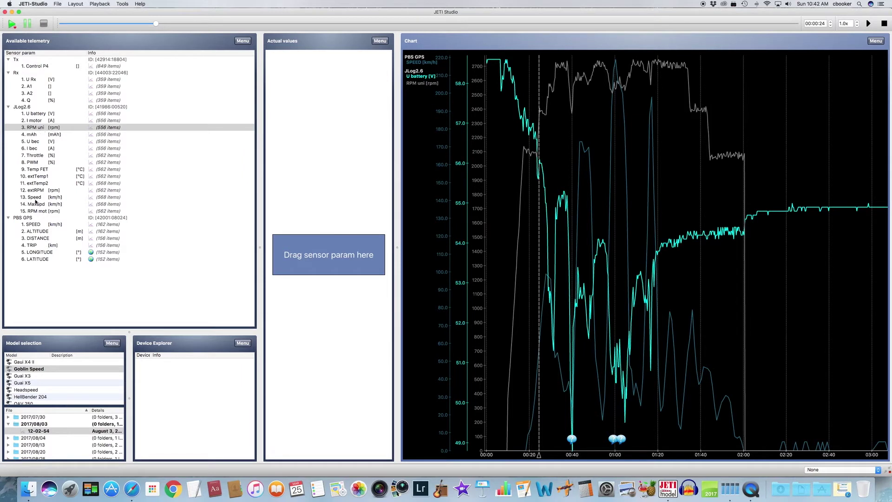
left_click(41, 226)
left_click_drag(41, 227, 306, 100)
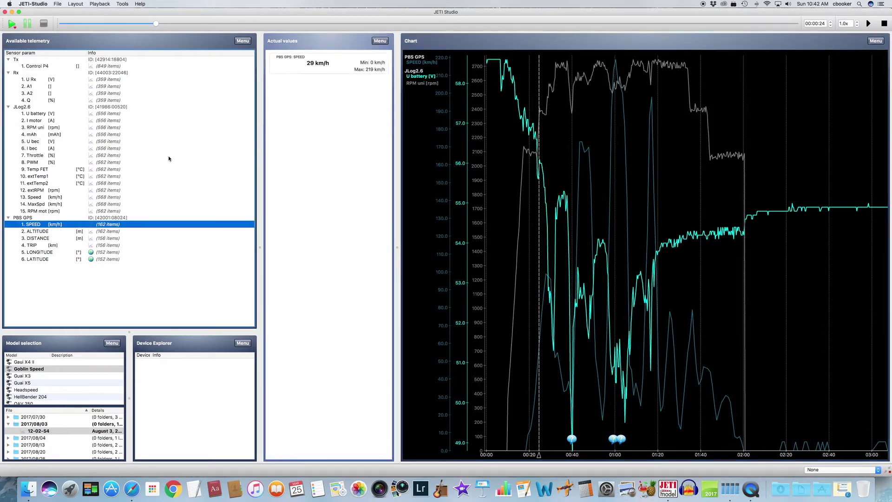
left_click(41, 113)
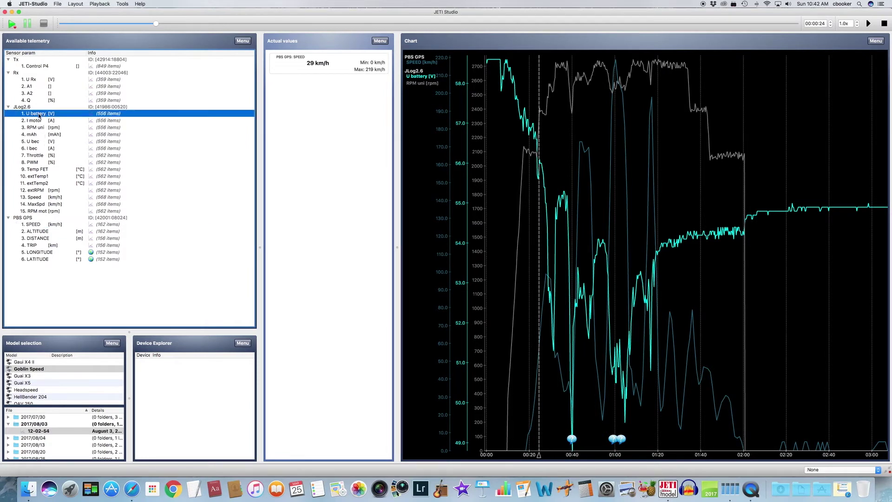
left_click_drag(41, 113, 308, 124)
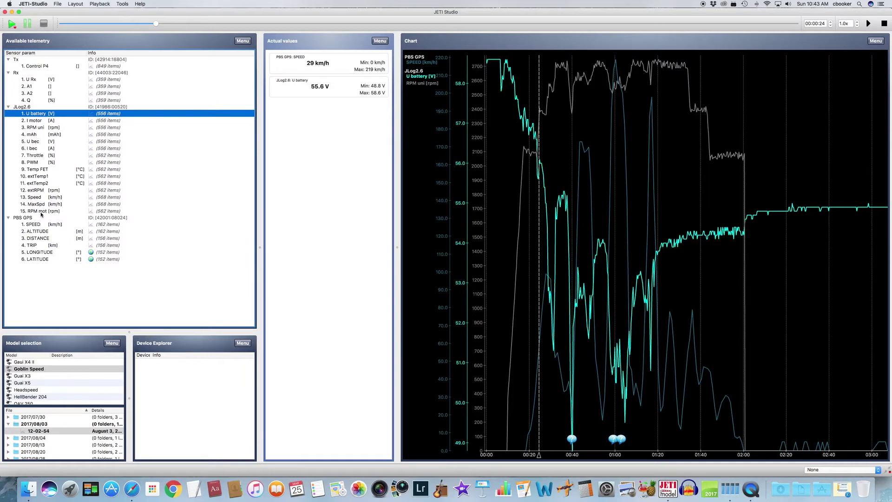
left_click_drag(43, 129, 326, 159)
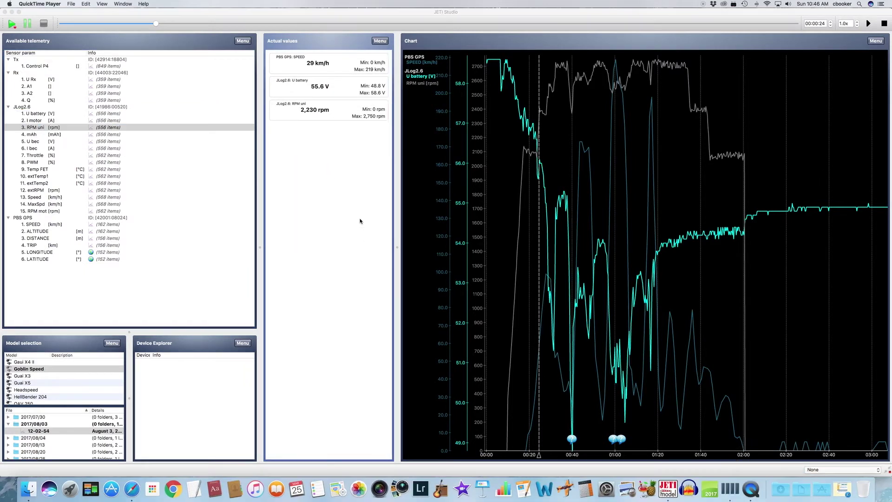
Step: Drag the playback slider forward to 00:00:32 in JETI Studio
left_click(268, 13)
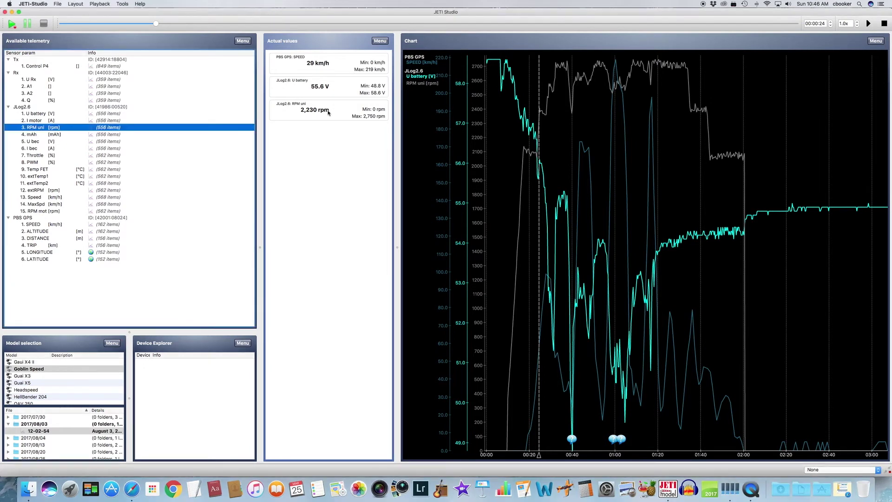
left_click(335, 66)
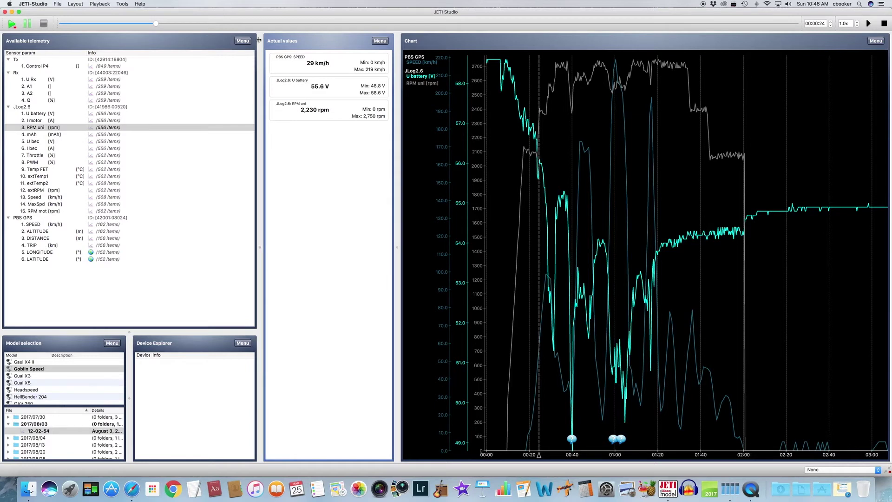
left_click_drag(157, 24, 189, 28)
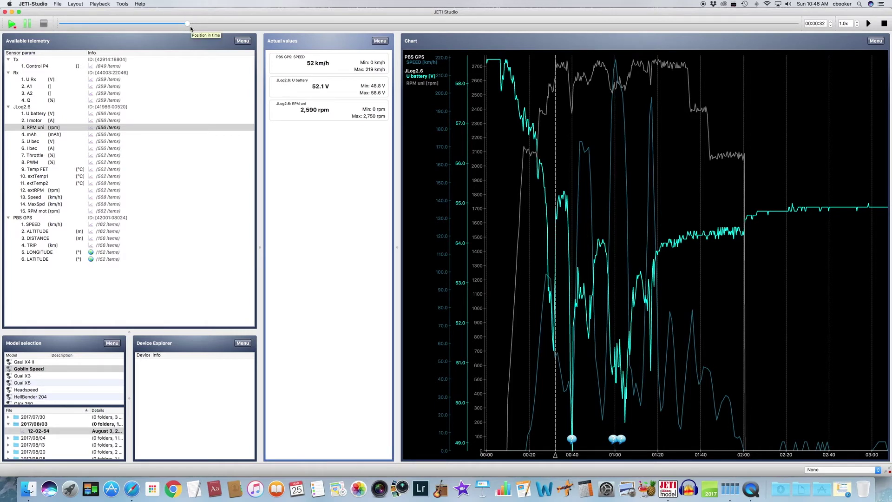
Step: Place the time cursor at 00:00:36 on the chart
left_click(564, 69)
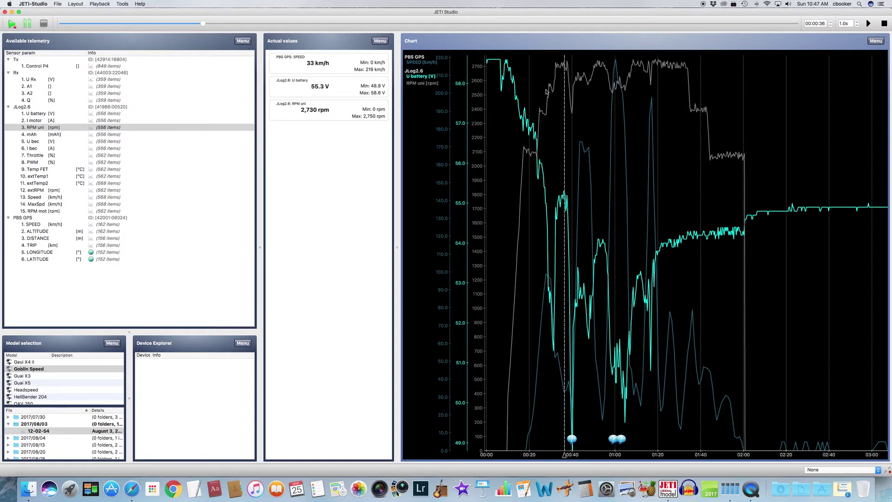
Step: Recolour the RPM uni line yellow through its chart Properties colour picker
right_click(431, 87)
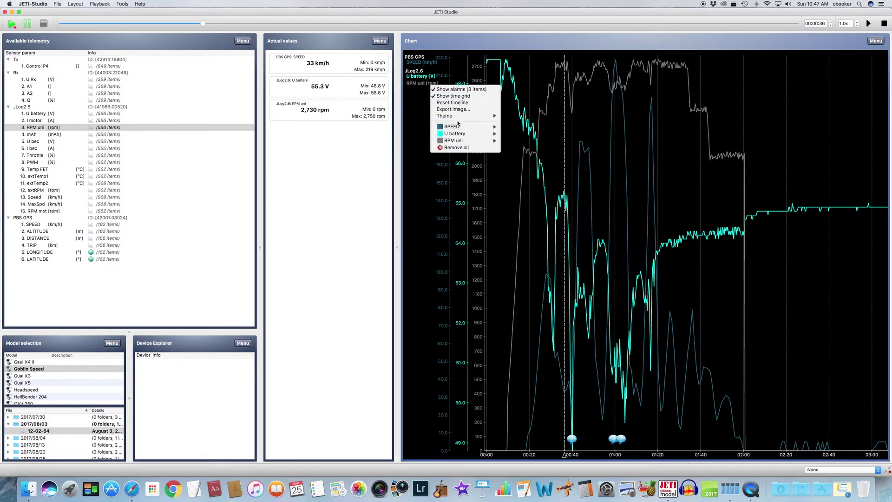
mouse_move(464, 141)
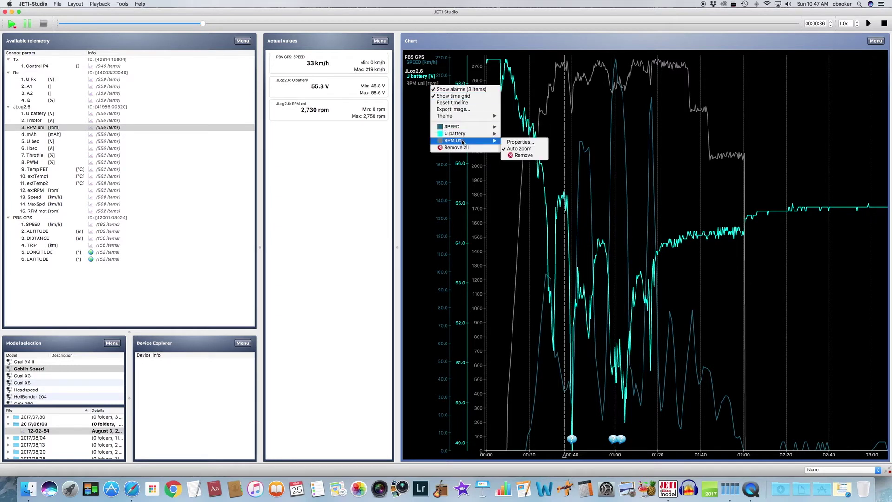
left_click(519, 143)
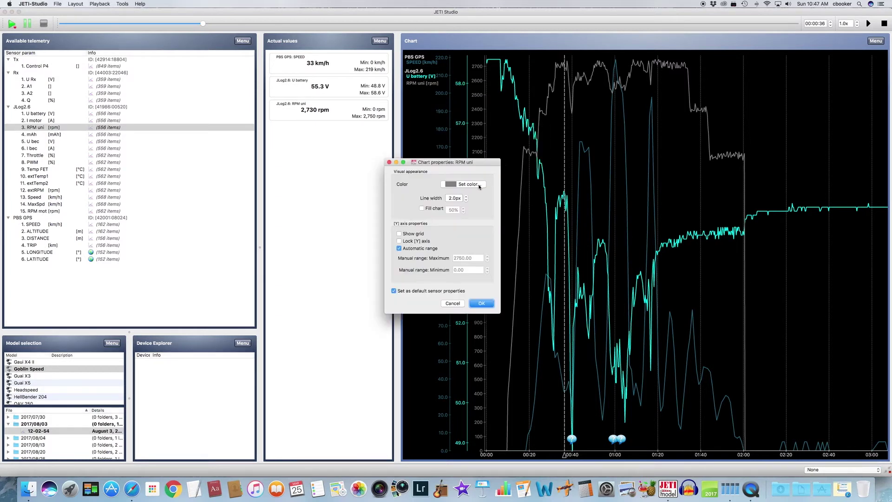
left_click(470, 184)
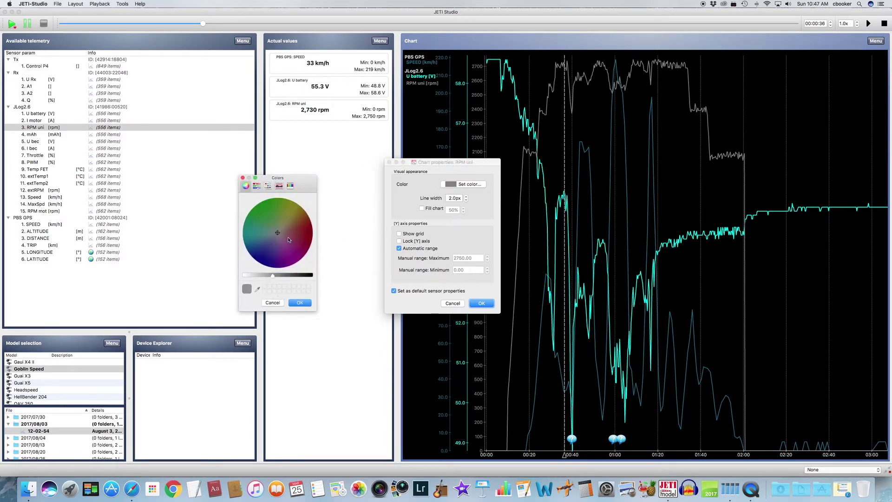
left_click(304, 229)
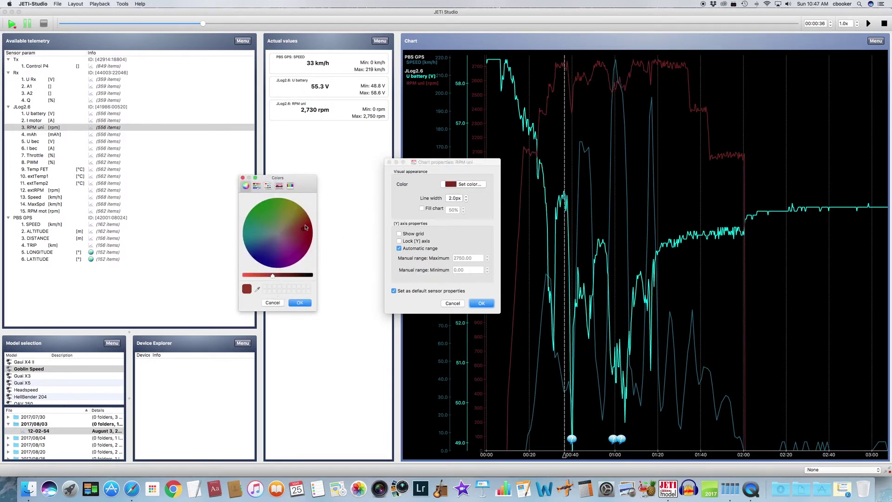
left_click(298, 211)
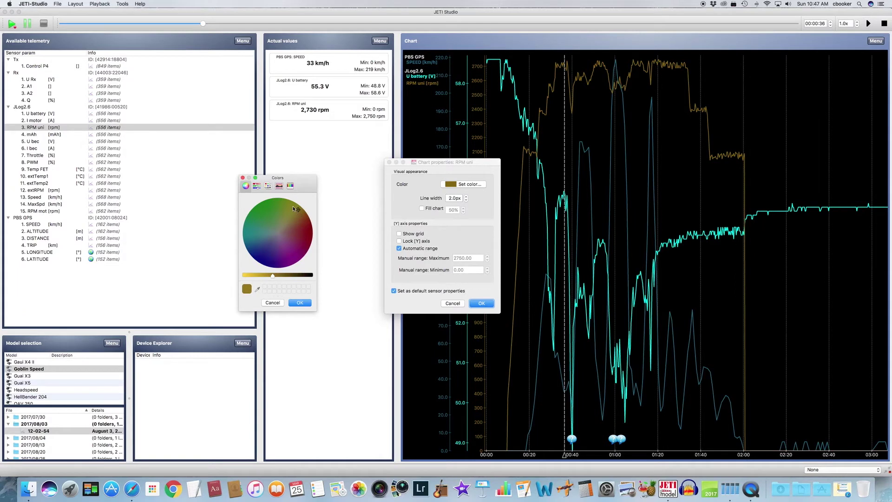
left_click(293, 204)
mouse_move(271, 276)
left_mouse_down()
mouse_move(251, 277)
mouse_move(260, 277)
left_mouse_up()
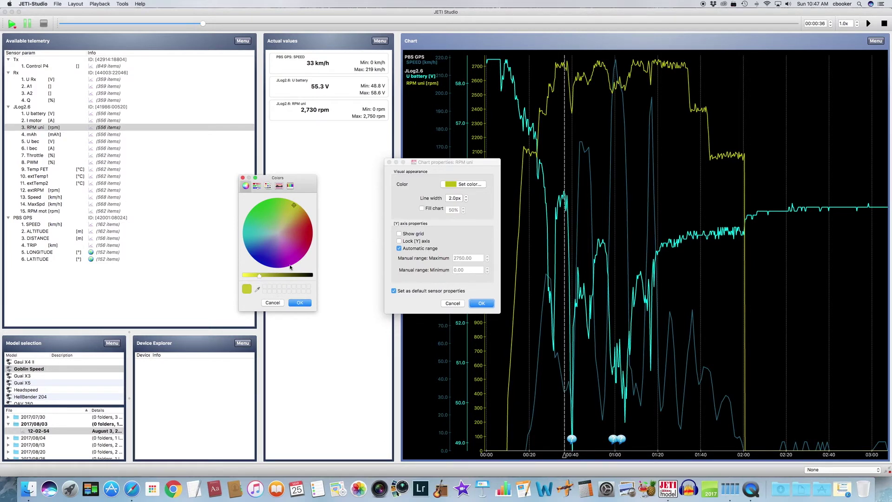
left_click(300, 303)
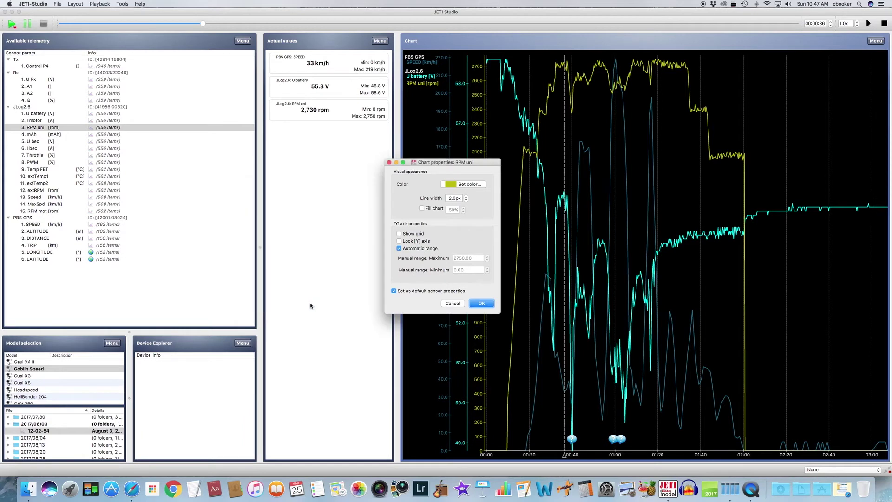
left_click(479, 304)
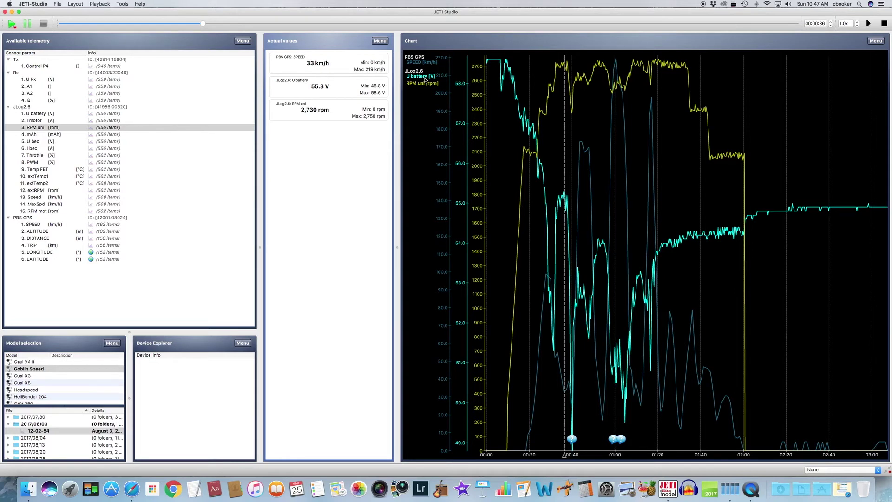
Step: Change the GPS SPEED line colour to bright red through its chart Properties
right_click(429, 65)
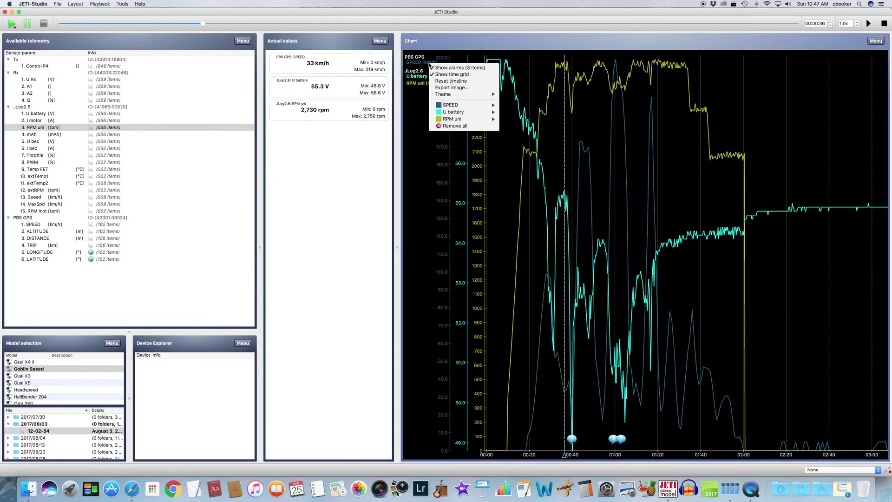
mouse_move(476, 106)
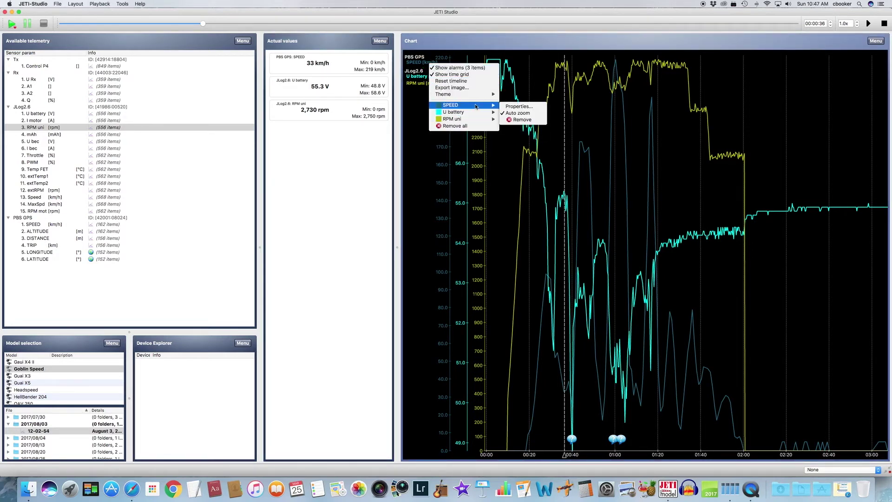
left_click(519, 106)
left_click(467, 184)
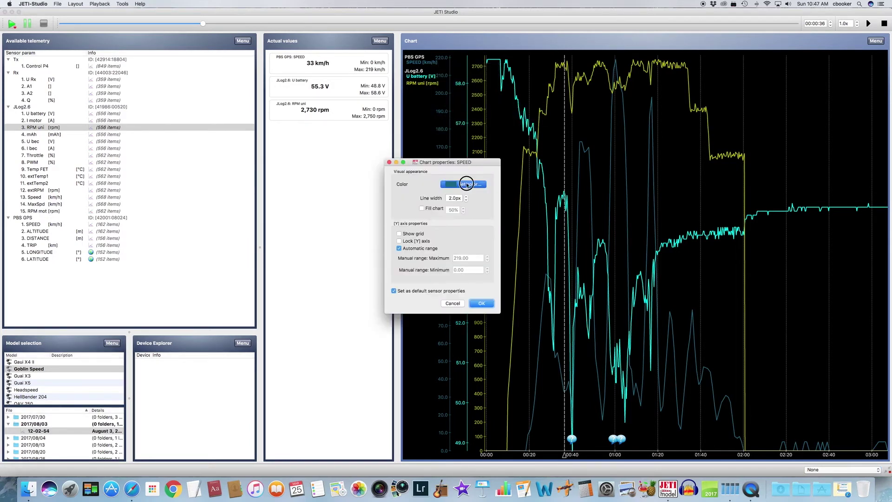
left_click(301, 236)
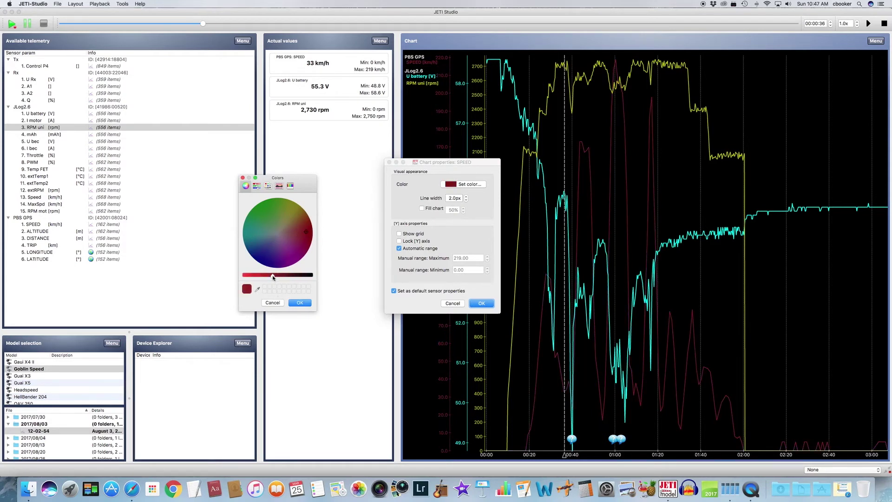
left_click_drag(275, 277, 245, 276)
left_click_drag(310, 234, 311, 239)
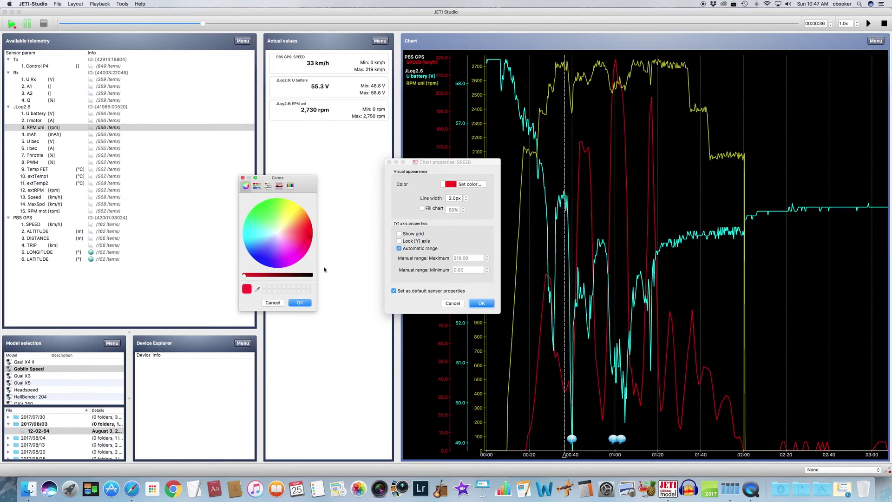
left_click(300, 303)
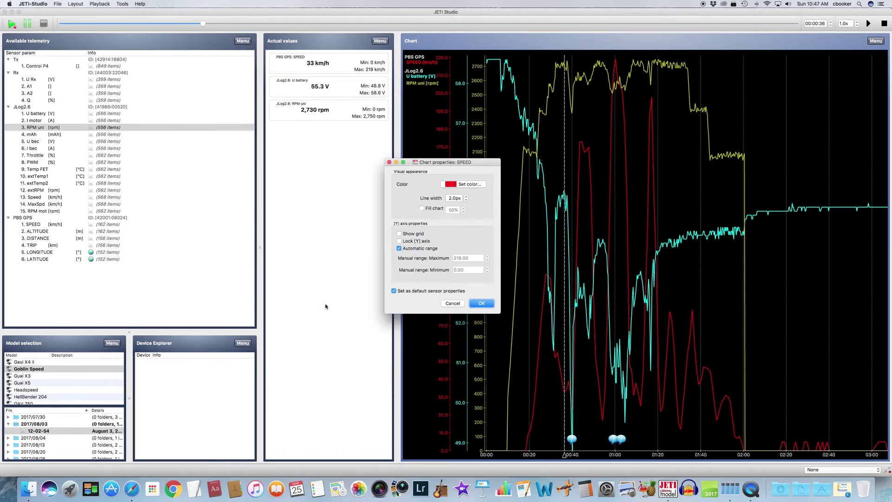
left_click(481, 303)
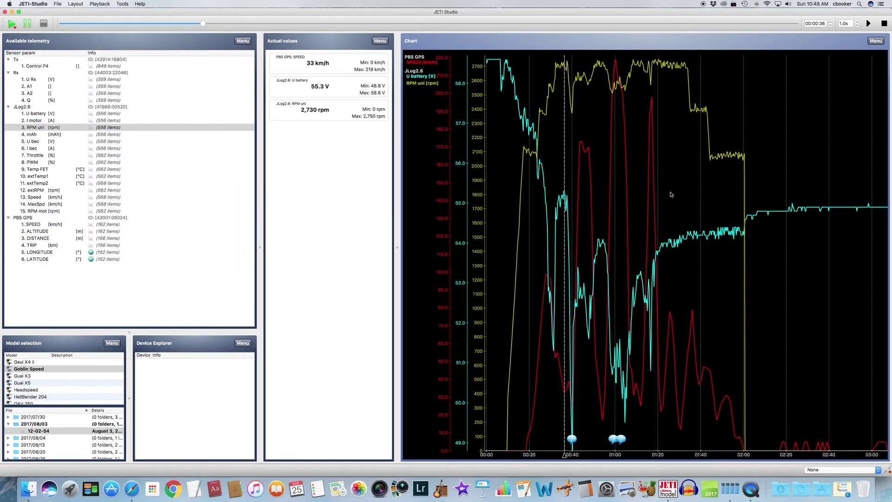
Step: Scrub playback past 2:16 and back, settling at 00:01:00 (219 km/h, 50.5 V, 2,540 rpm)
left_click_drag(201, 26, 298, 30)
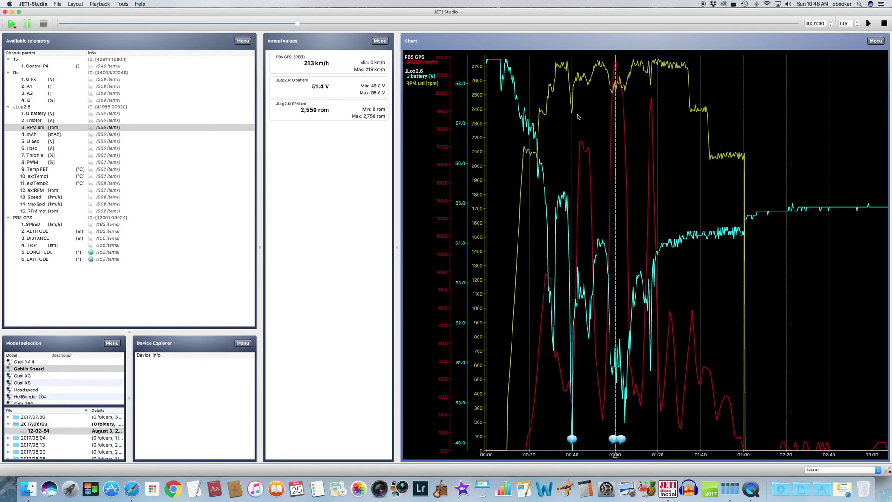
left_click(595, 25)
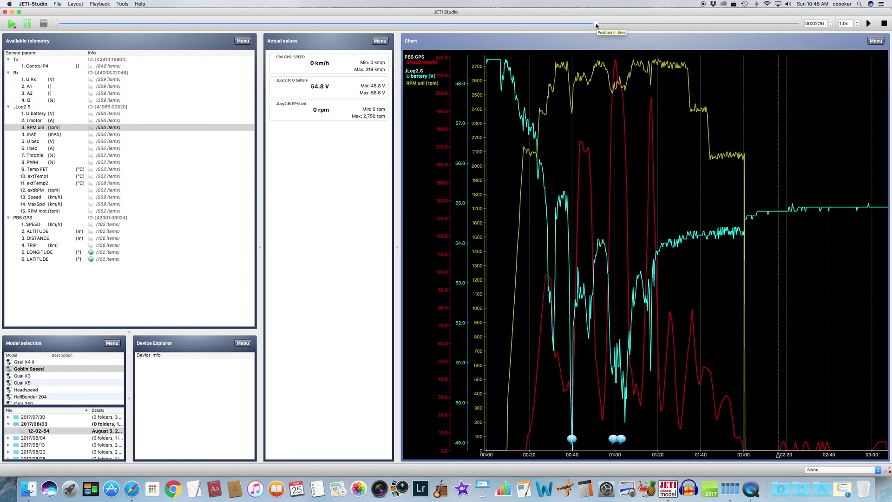
left_click(588, 72)
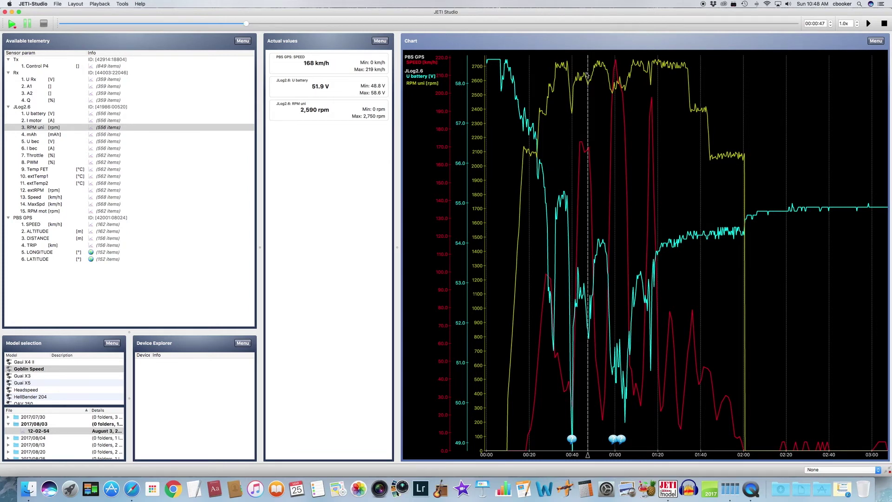
left_click(608, 89)
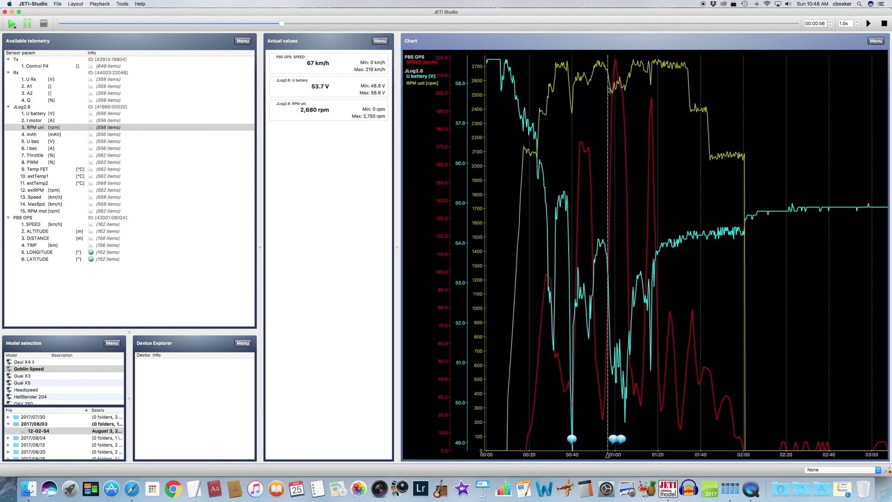
left_click(617, 64)
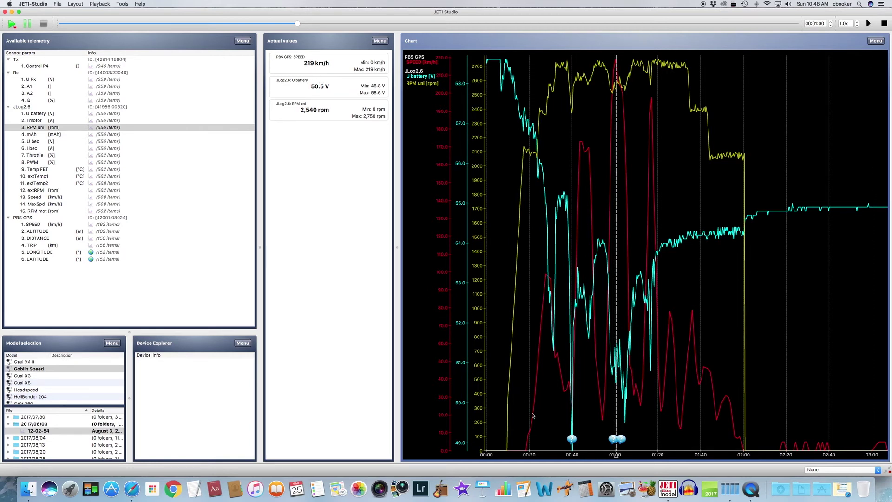
mouse_move(573, 439)
scroll(571, 379, "up", 3)
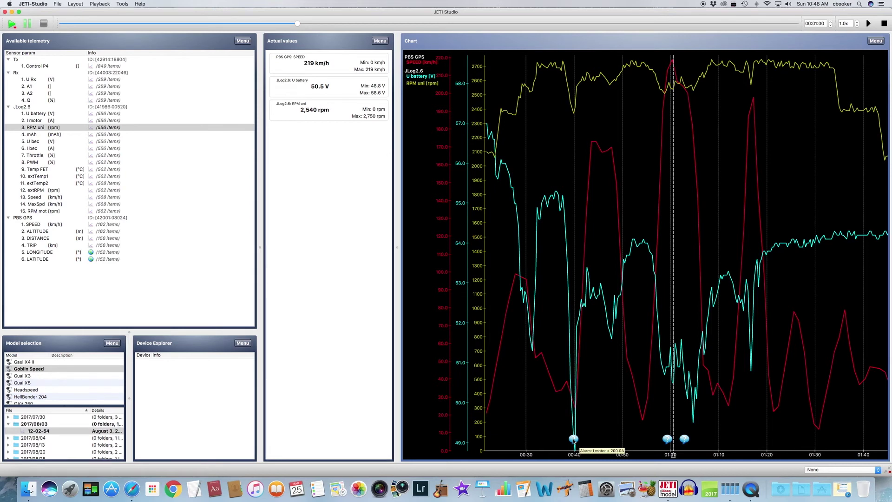
mouse_move(666, 439)
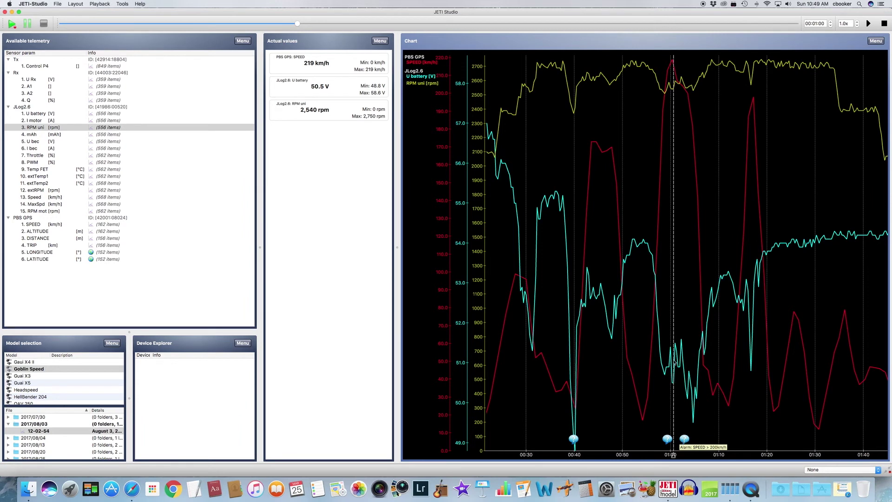
right_click(687, 254)
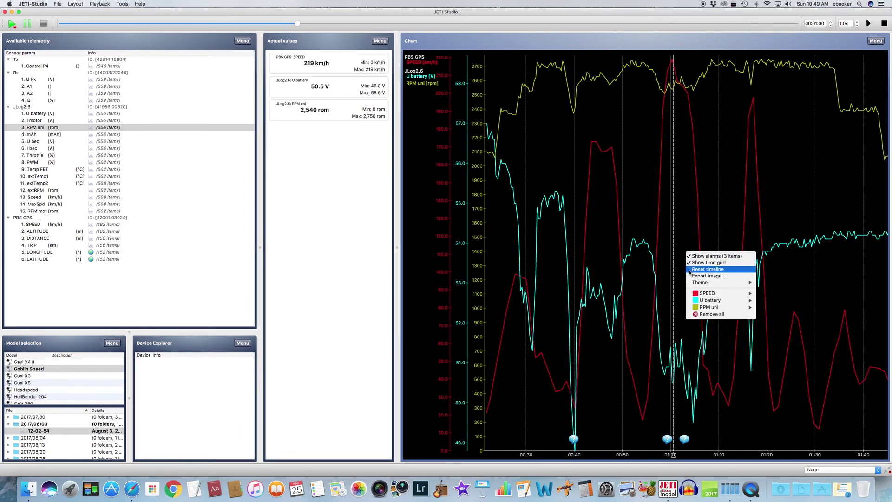
left_click(690, 271)
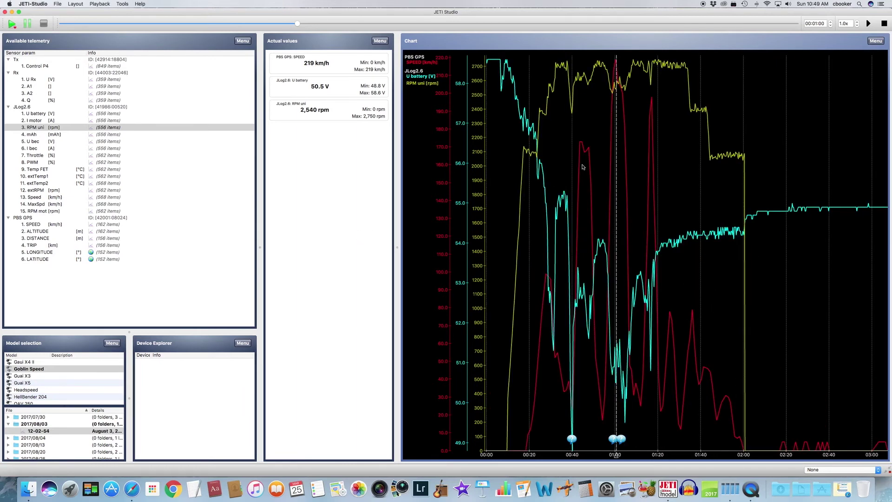
left_click(381, 41)
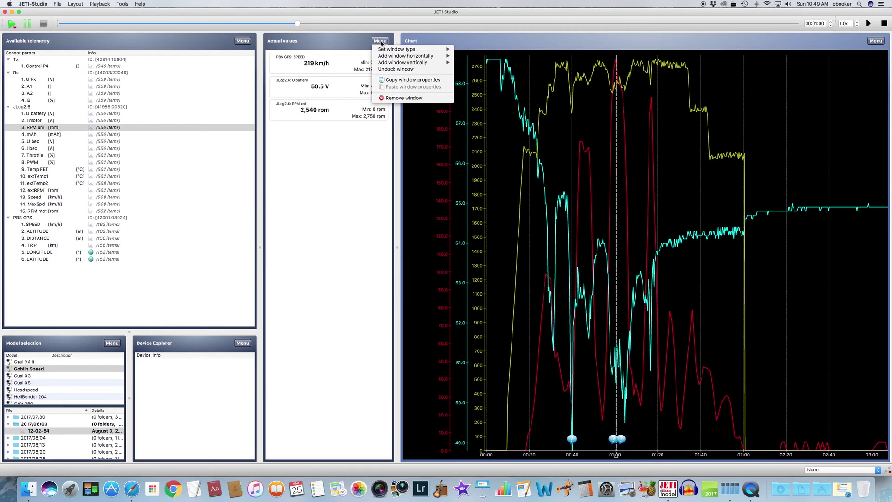
Step: Add a Data table window beside Actual values with RPM uni and GPS SPEED columns, then widen Actual values
mouse_move(387, 51)
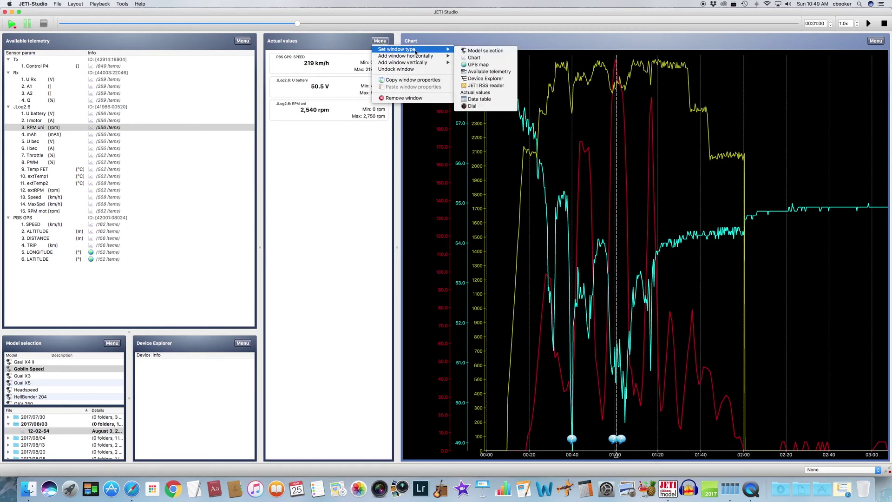
mouse_move(414, 58)
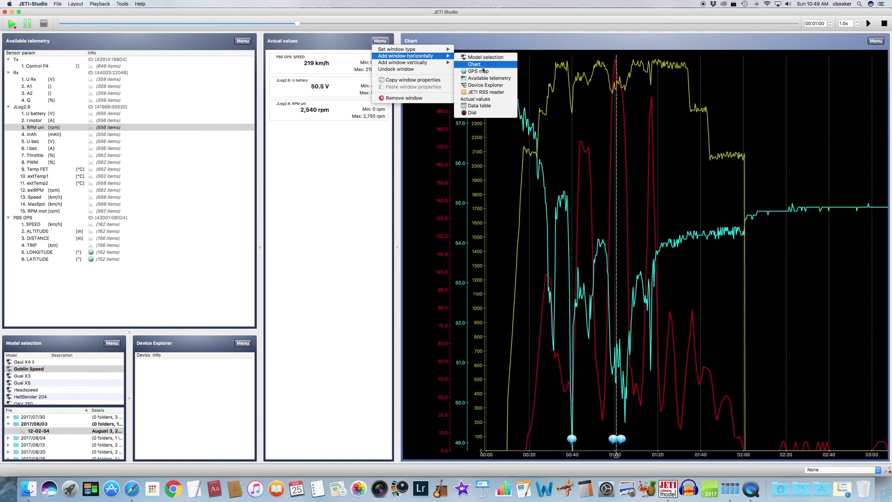
left_click(479, 106)
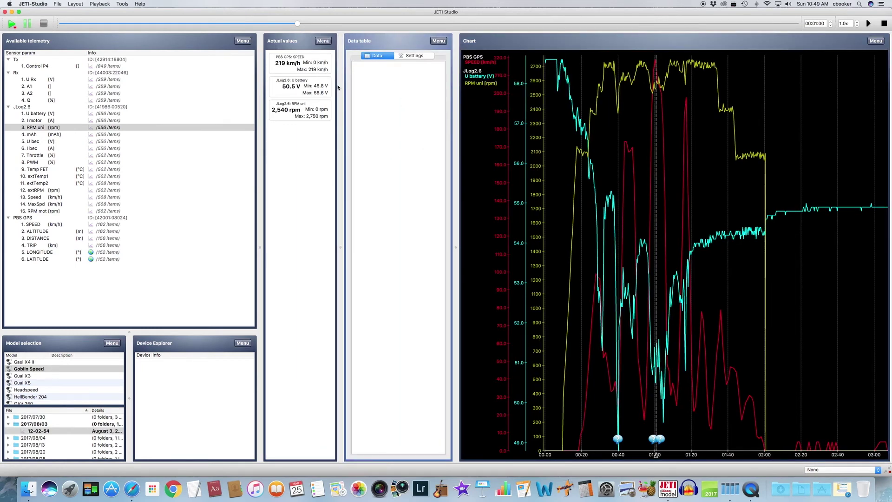
left_click_drag(41, 127, 370, 95)
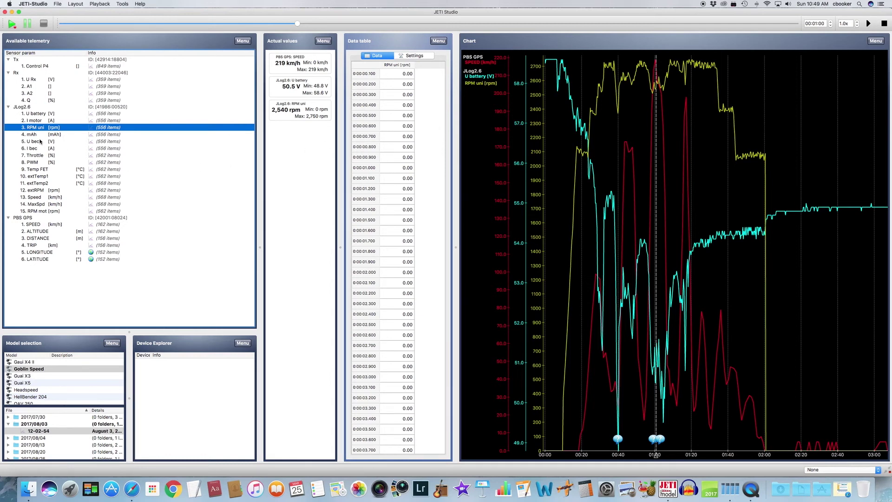
left_click_drag(34, 225, 432, 99)
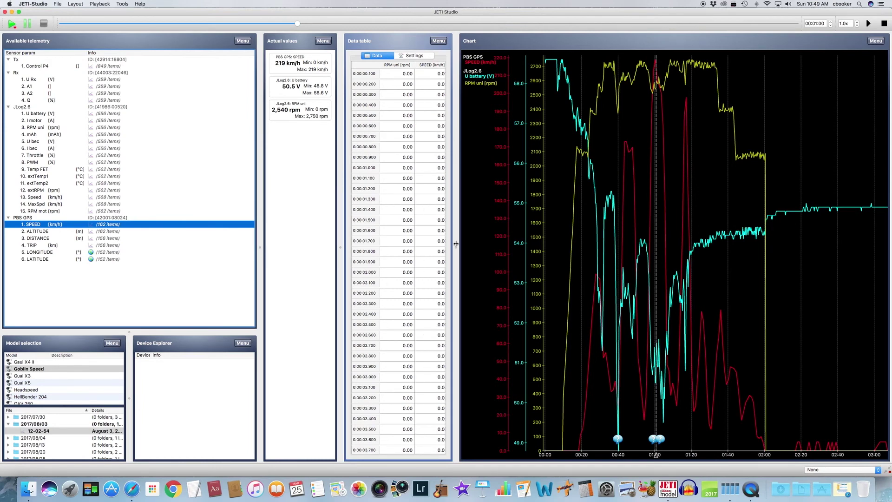
left_click_drag(455, 247, 492, 245)
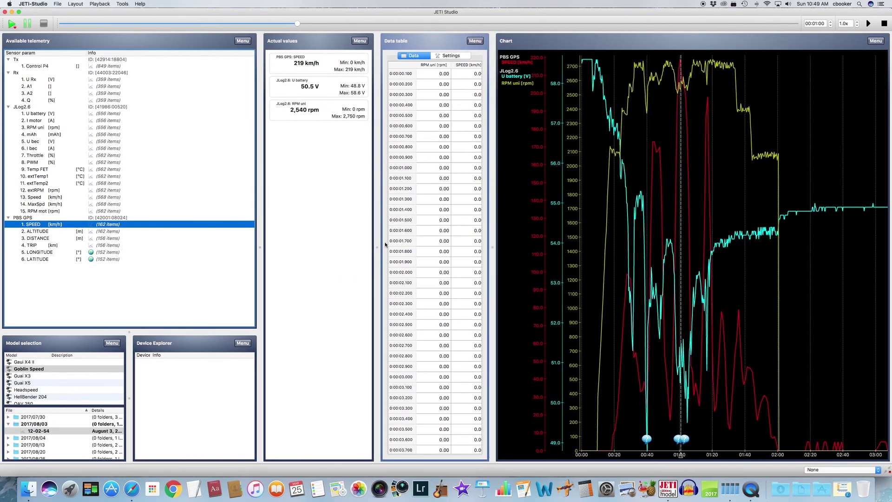
Step: Widen the Data table to reveal SPEED and inspect the 620.00 RPM reading at 0:00:11.500
left_click_drag(377, 247, 353, 248)
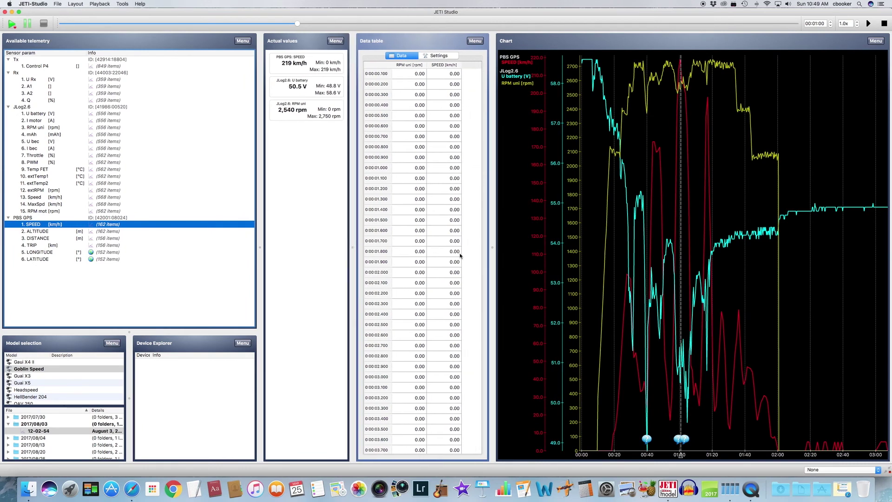
scroll(436, 142, "down", 5)
scroll(437, 163, "down", 20)
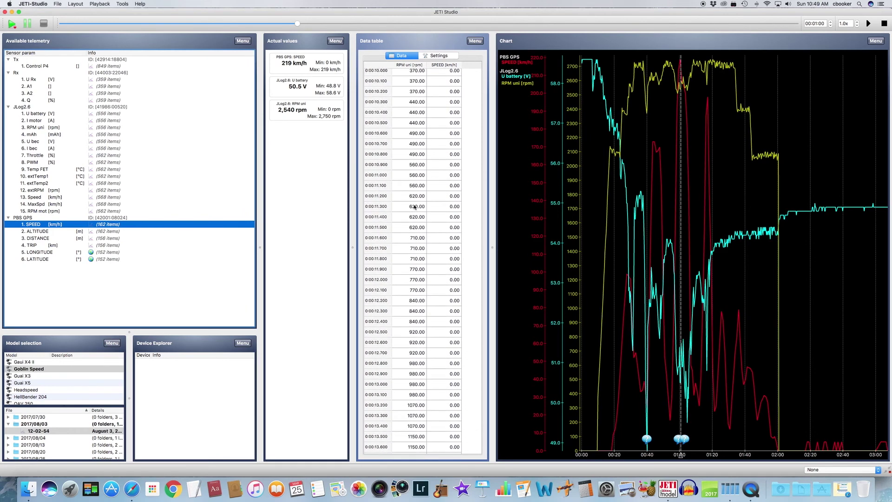
left_click(411, 186)
left_click(416, 228)
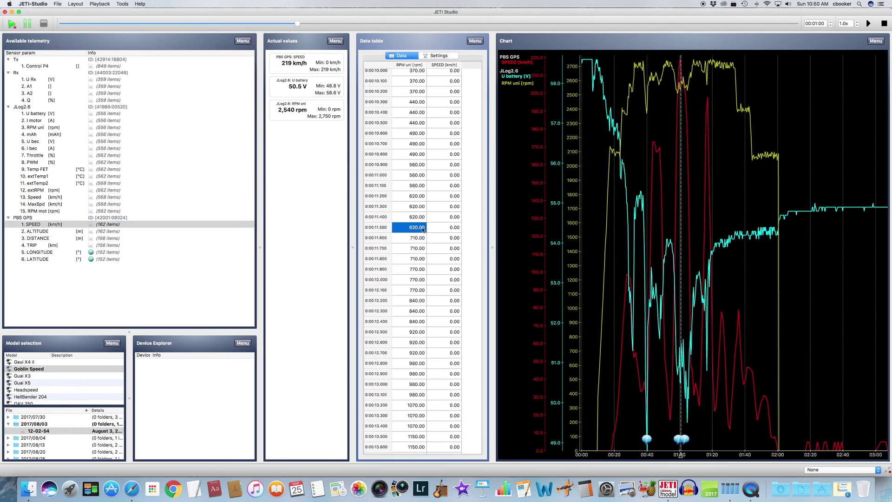
Step: Scroll down to the 2650.00 RPM reading at 0:00:43.300
scroll(431, 233, "down", 8)
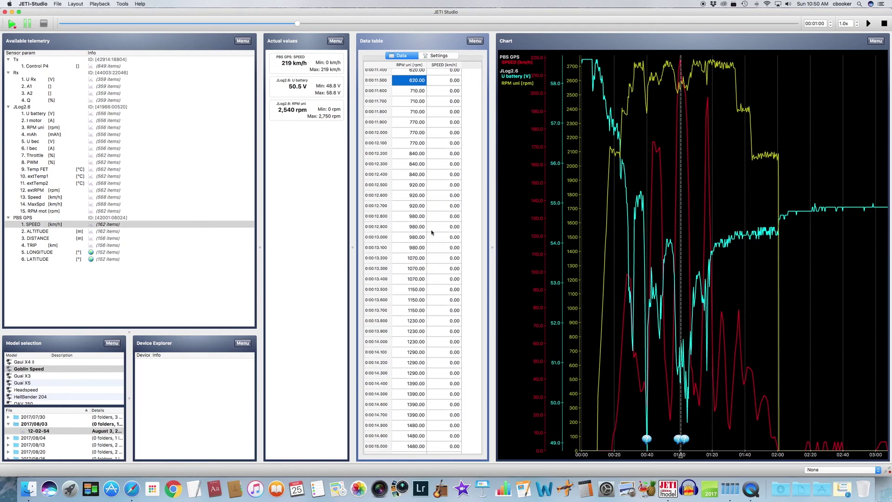
scroll(432, 232, "down", 15)
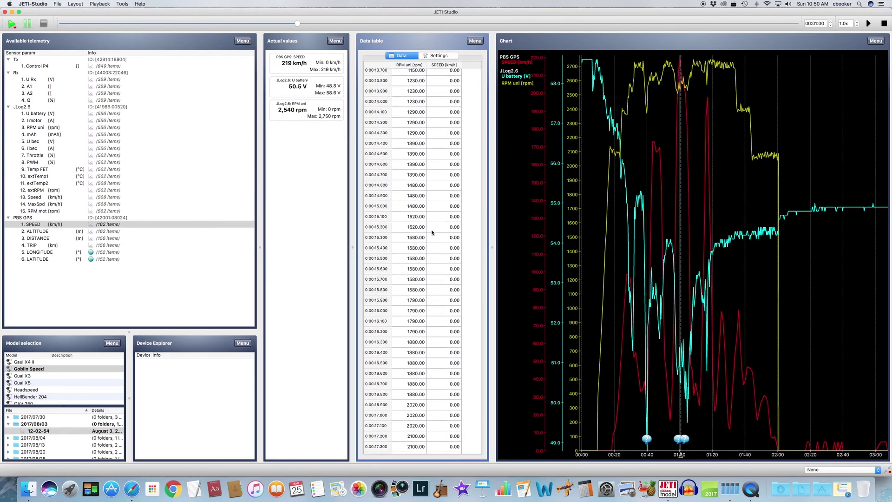
scroll(431, 233, "down", 17)
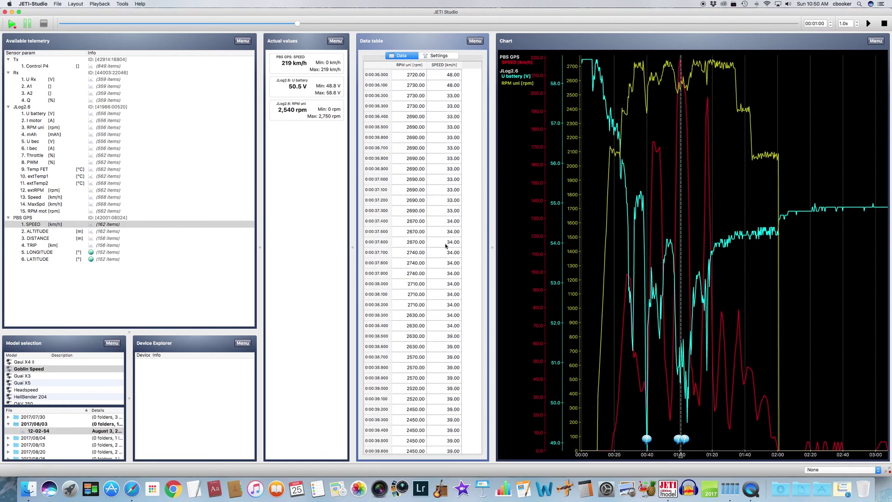
scroll(446, 246, "down", 10)
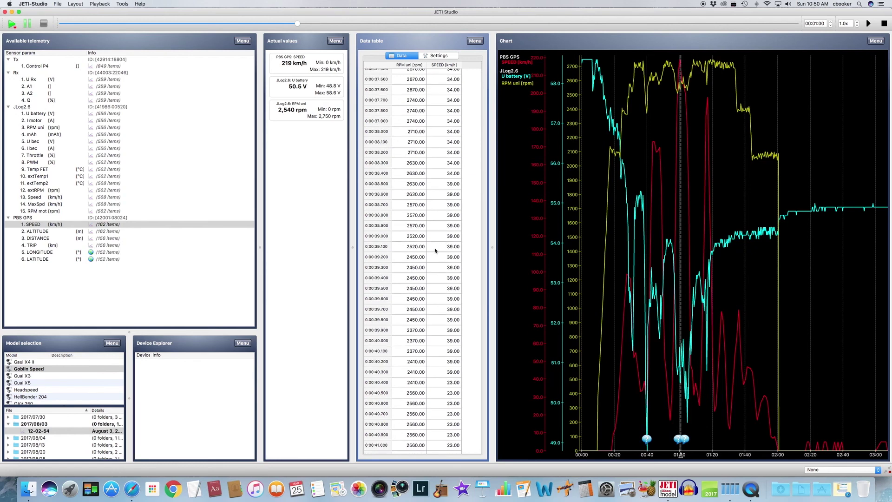
scroll(435, 250, "down", 2)
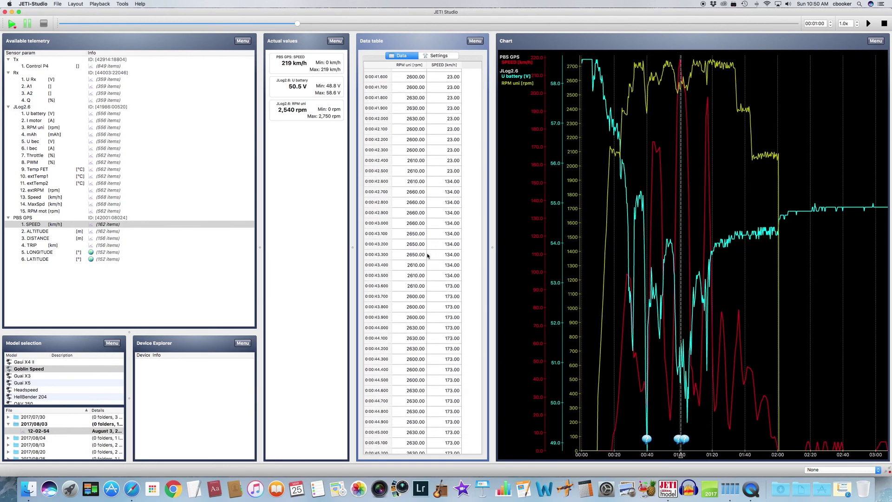
left_click(419, 255)
Step: Scroll to 0:01:00.700 and inspect its 2550.00 RPM and 219.00 km/h speed readings
scroll(441, 269, "down", 7)
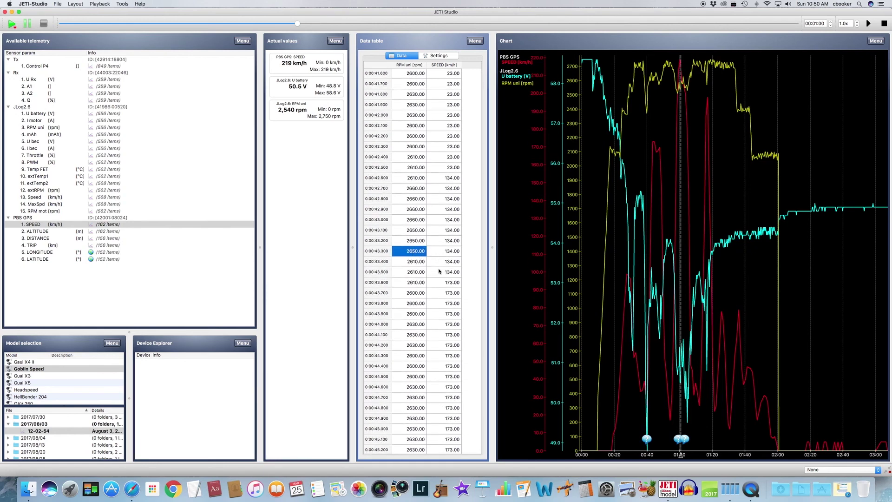
scroll(437, 272, "down", 8)
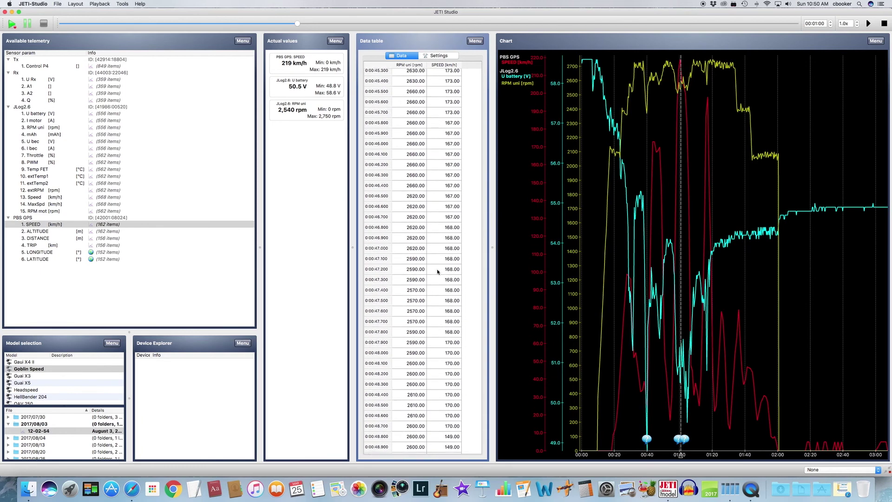
scroll(437, 272, "down", 5)
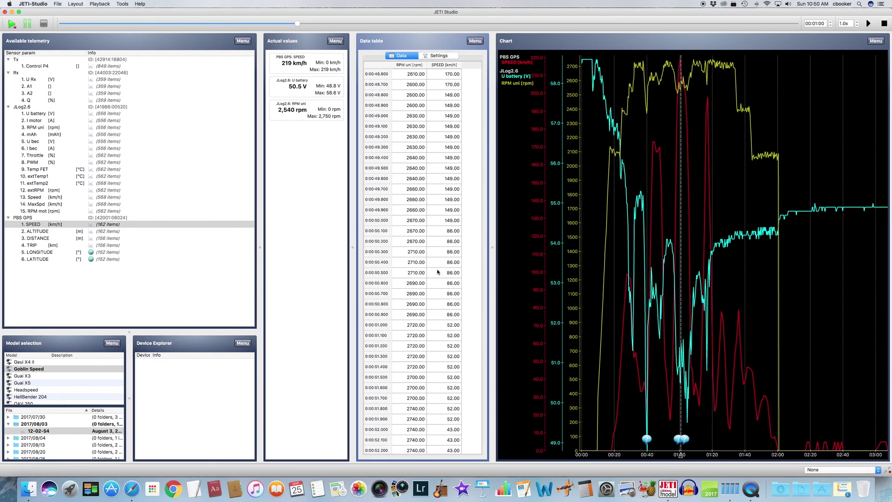
scroll(437, 272, "down", 15)
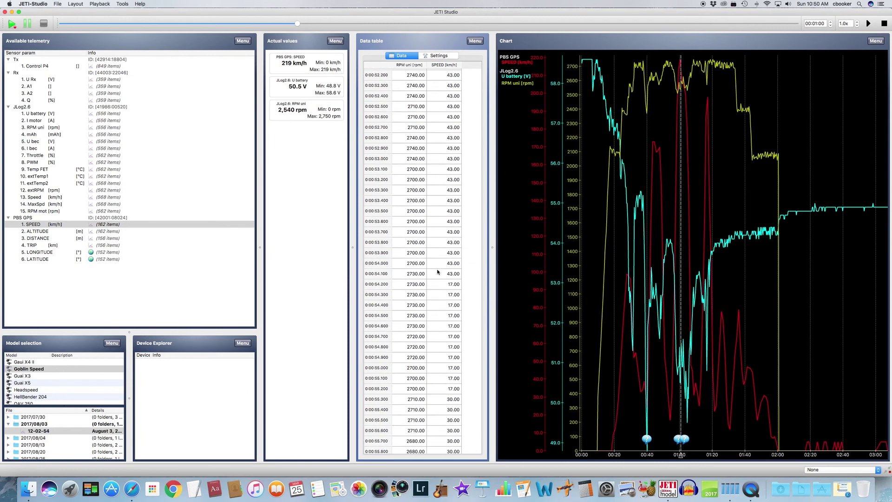
scroll(438, 272, "down", 10)
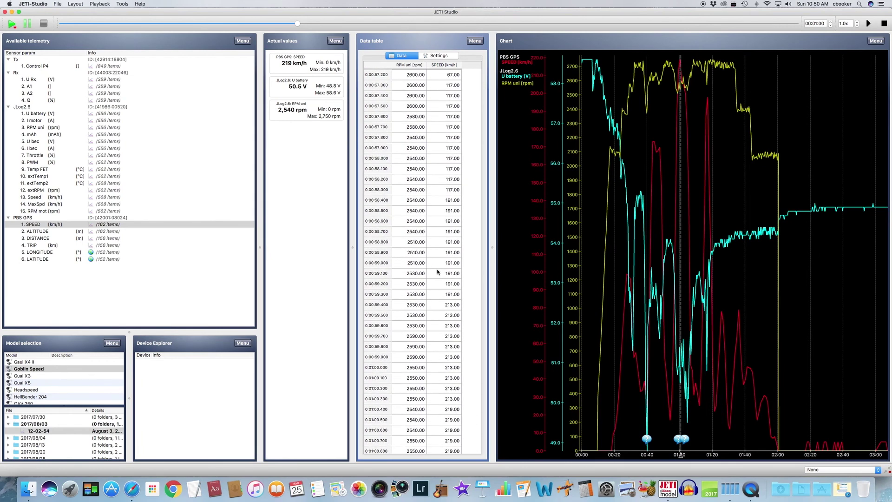
scroll(438, 271, "down", 5)
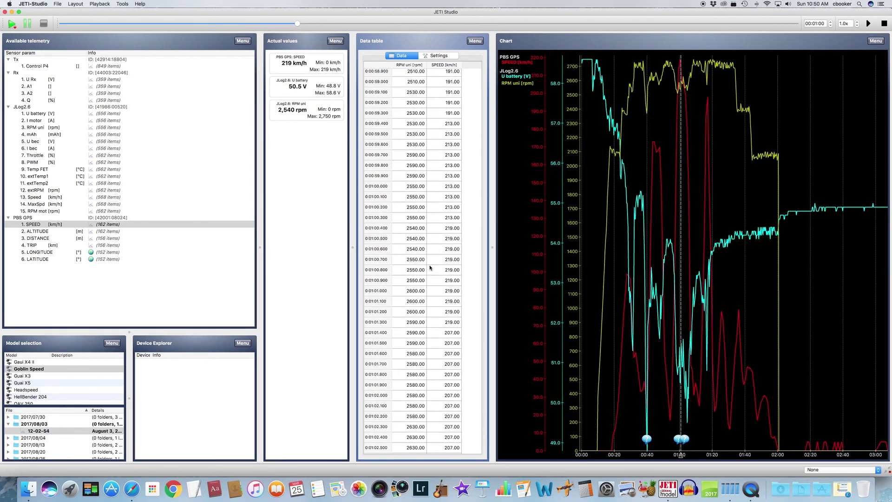
left_click(418, 260)
left_click(448, 262)
Step: Export the data table from Settings as the Excel file 'My Temlemetry' on the Desktop
left_click(439, 55)
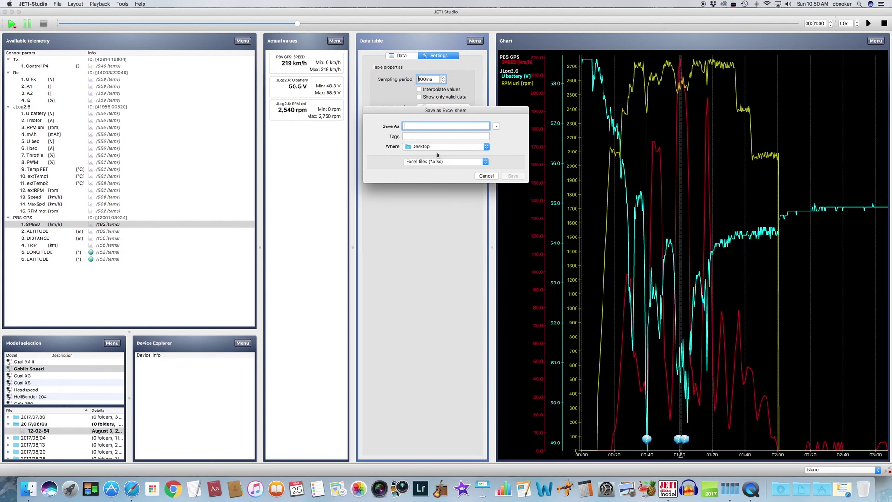
type("My Temlemetry")
left_click(511, 176)
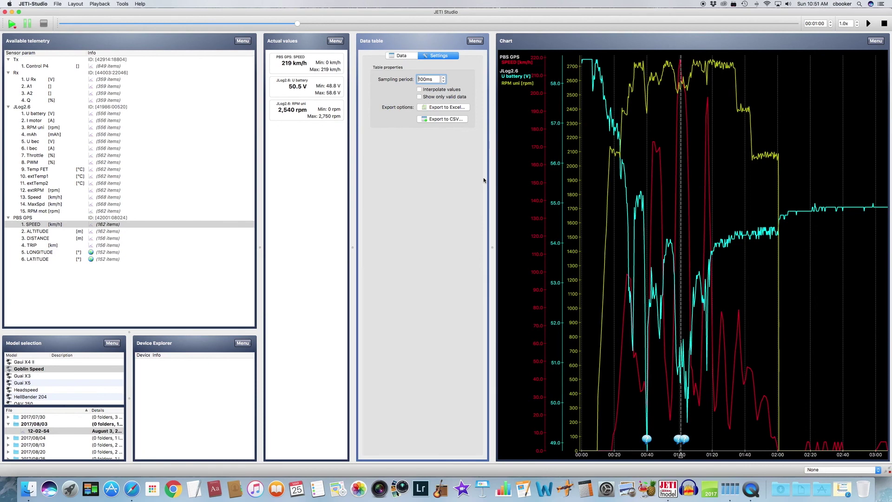
Step: Return the Data table to its Data view showing the RPM and SPEED rows
left_click(402, 56)
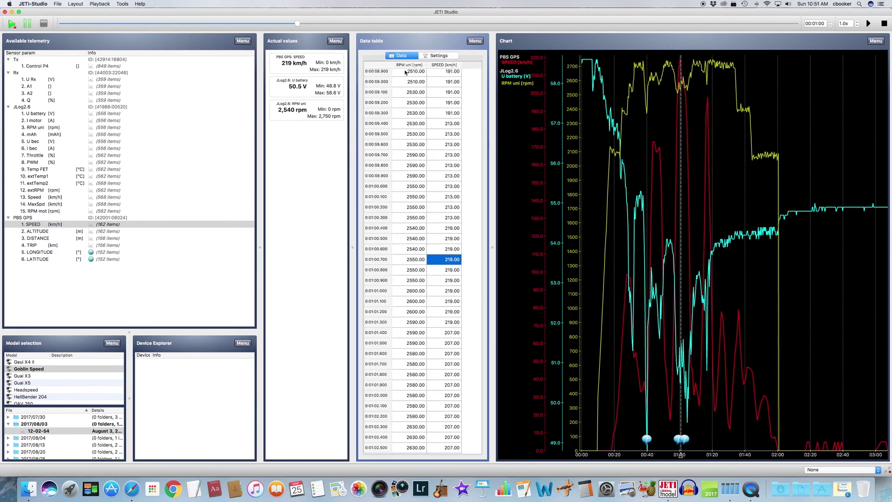